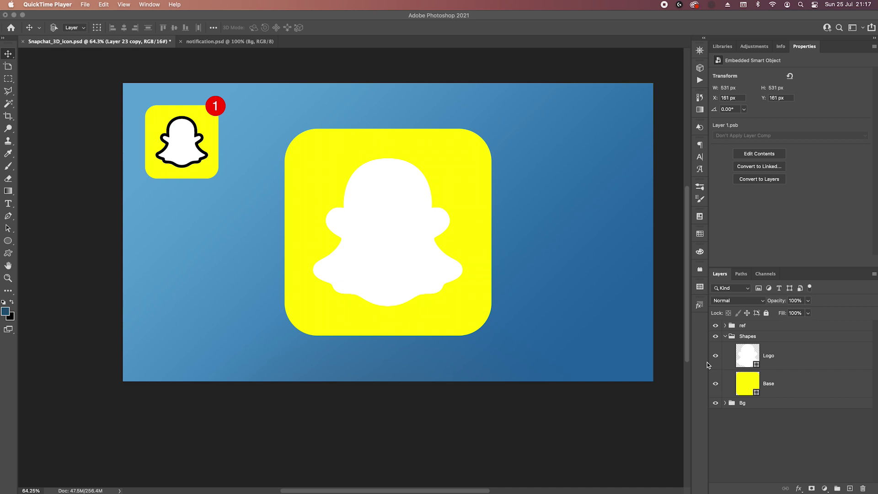
# Select the Logo shape layer, inspect its path points with the Pen tool, and hide the Base layer
pyautogui.click(716, 326)
pyautogui.click(716, 326)
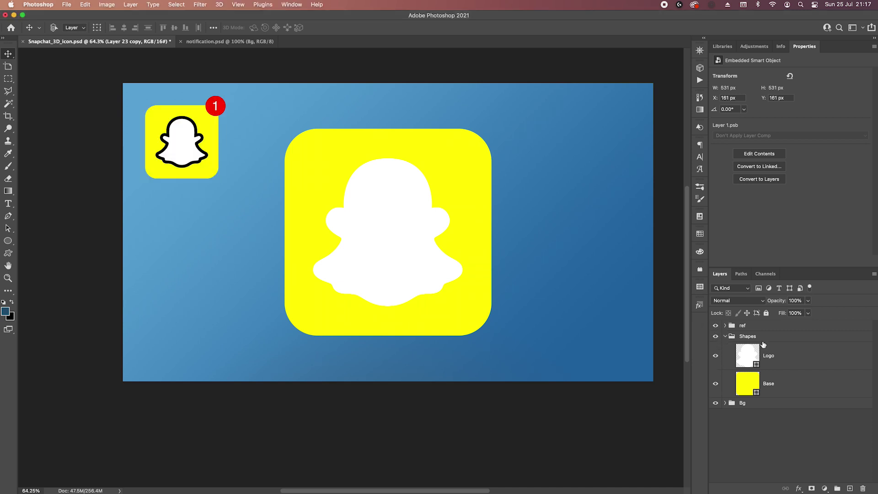
pyautogui.click(750, 358)
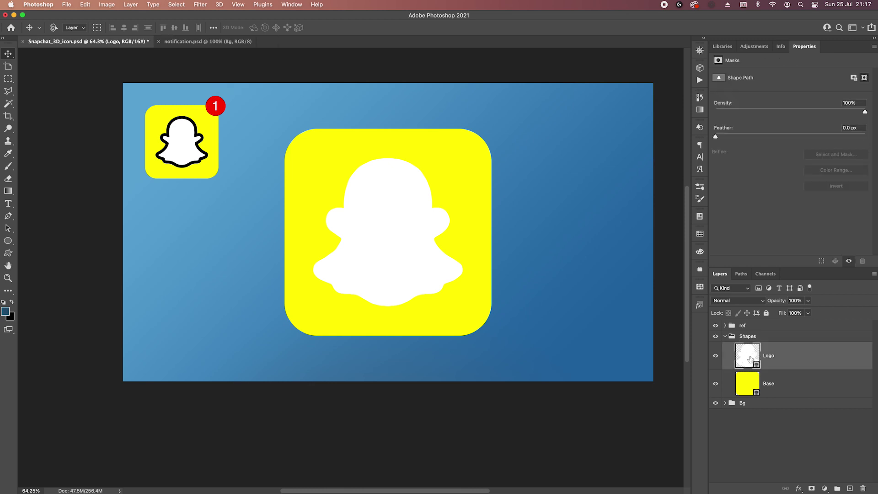
pyautogui.press('p')
pyautogui.keyDown('ctrl'); pyautogui.click(387, 158); pyautogui.keyUp('ctrl')
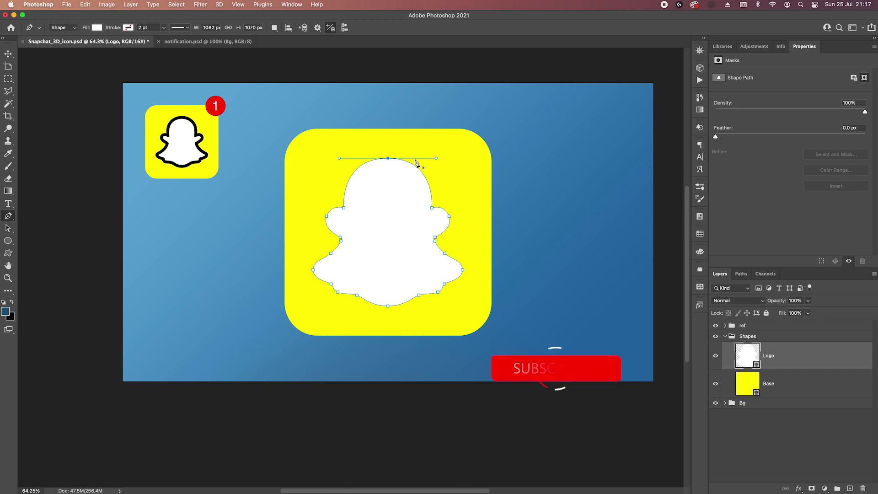
pyautogui.press('Escape')
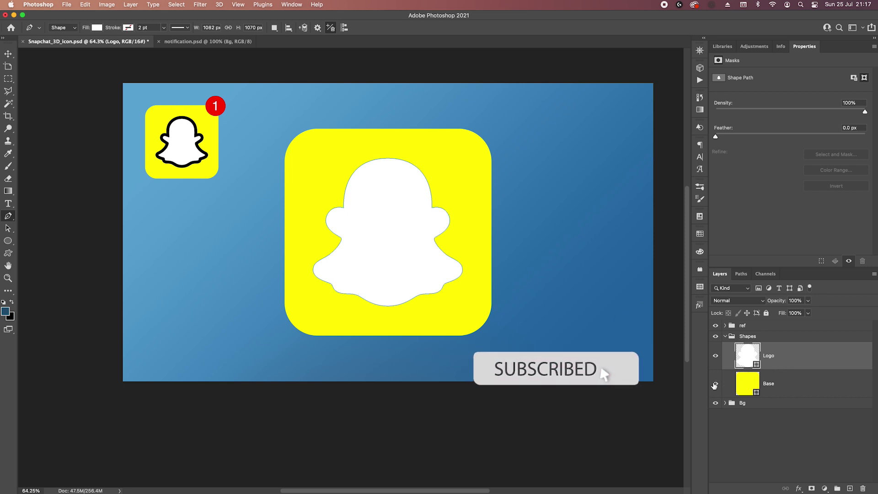
pyautogui.click(716, 383)
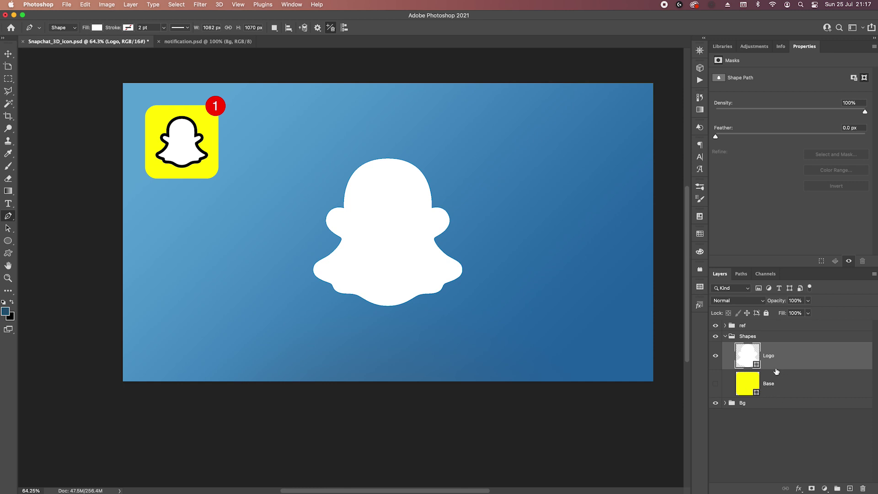
# Create a 3D extrusion from the Logo layer and set its extrusion depth to 0 px
pyautogui.click(700, 68)
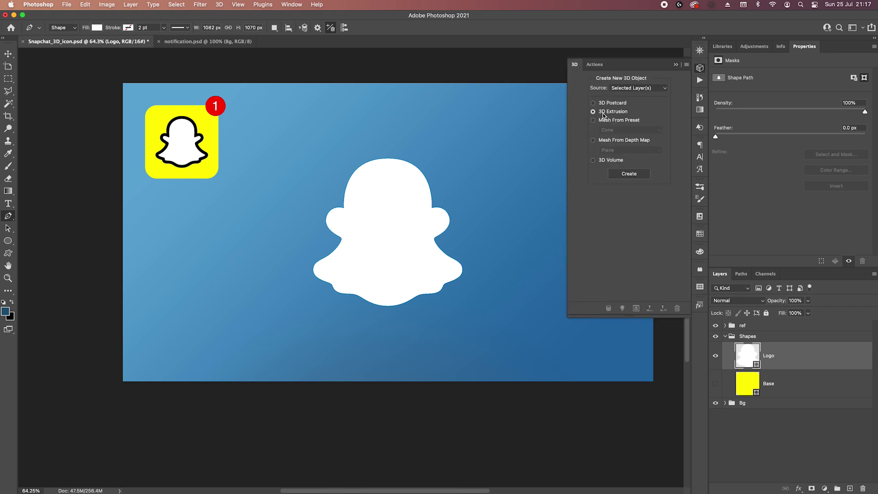
pyautogui.click(630, 174)
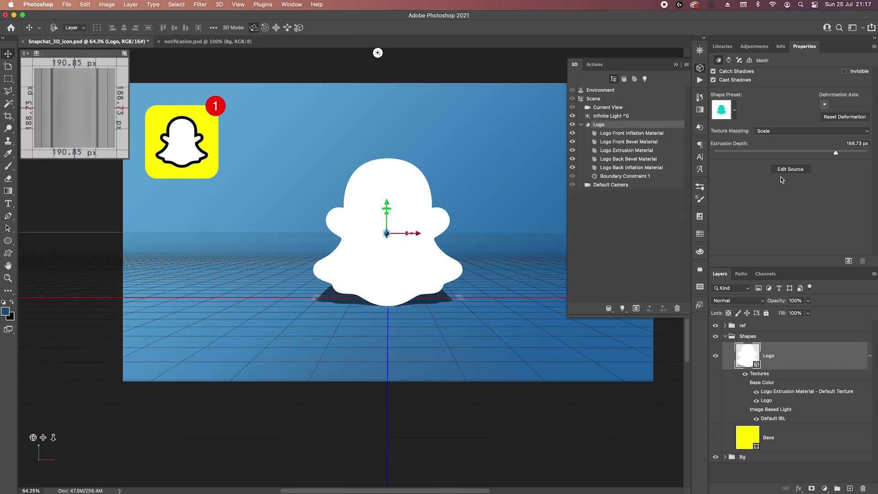
pyautogui.click(846, 142)
pyautogui.write('0')
pyautogui.press('Return')
# Inflate both the front and back caps of the 3D logo at a 90° angle with 10% strength
pyautogui.click(739, 61)
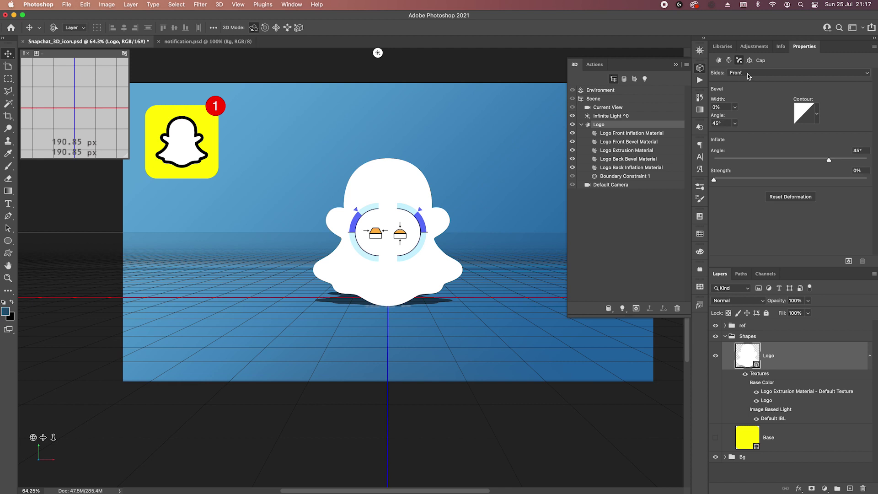
pyautogui.click(745, 74)
pyautogui.click(753, 91)
pyautogui.click(859, 151)
pyautogui.write('90')
pyautogui.press('Tab')
pyautogui.write('10')
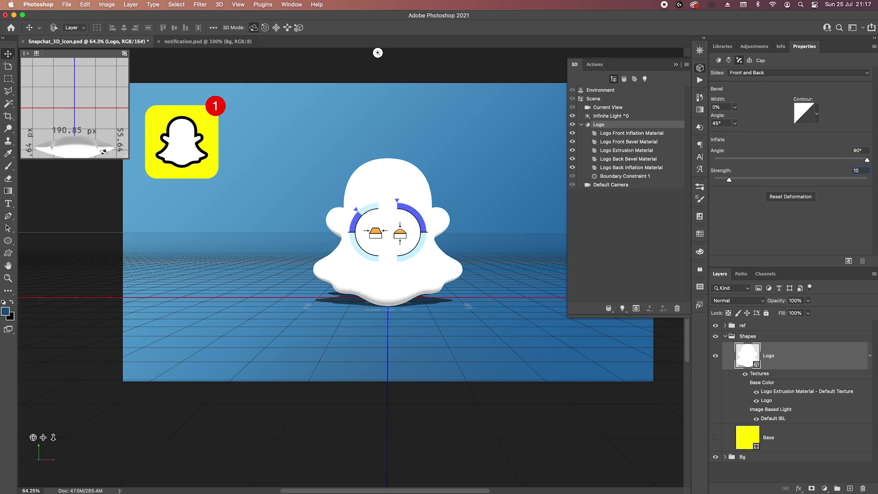
pyautogui.press('Tab')
# Look at the notification.psd document and return to Snapchat_3D_icon.psd
pyautogui.click(197, 42)
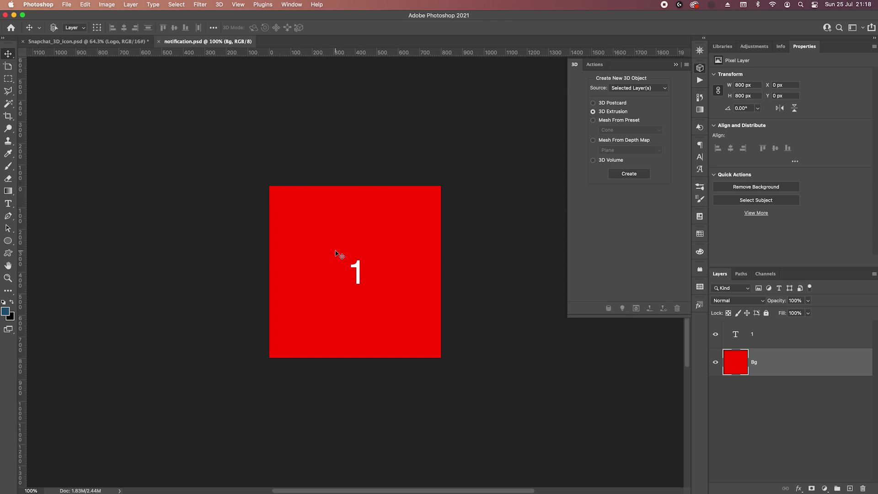
pyautogui.click(106, 42)
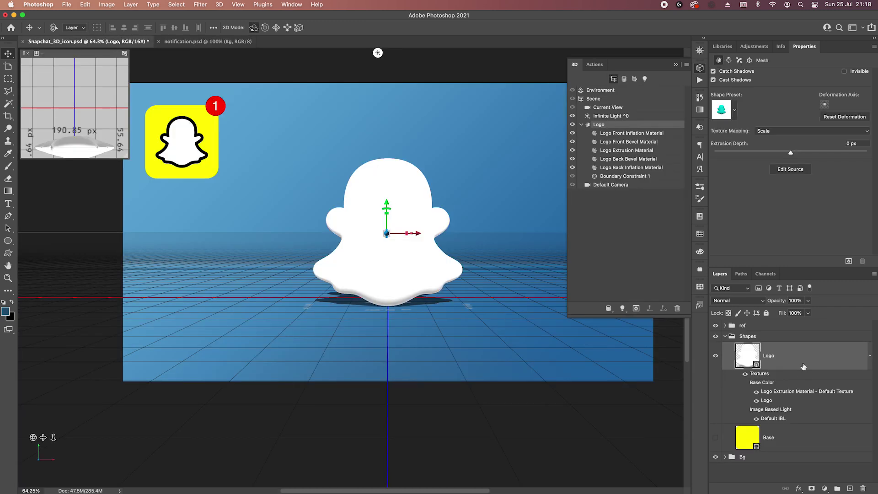
# Export the 3D logo layer in Wavefront OBJ format as Snapchat_3D_icon.obj into the 3D_Object folder
pyautogui.click(218, 5)
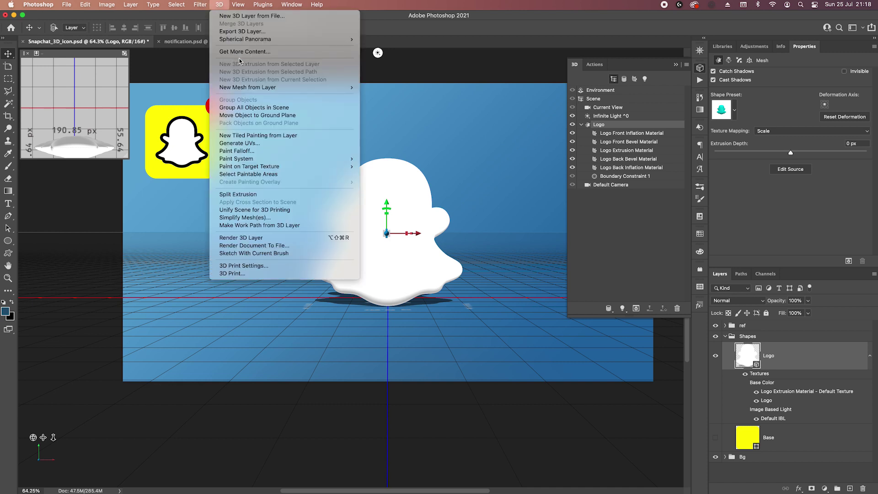
pyautogui.click(252, 31)
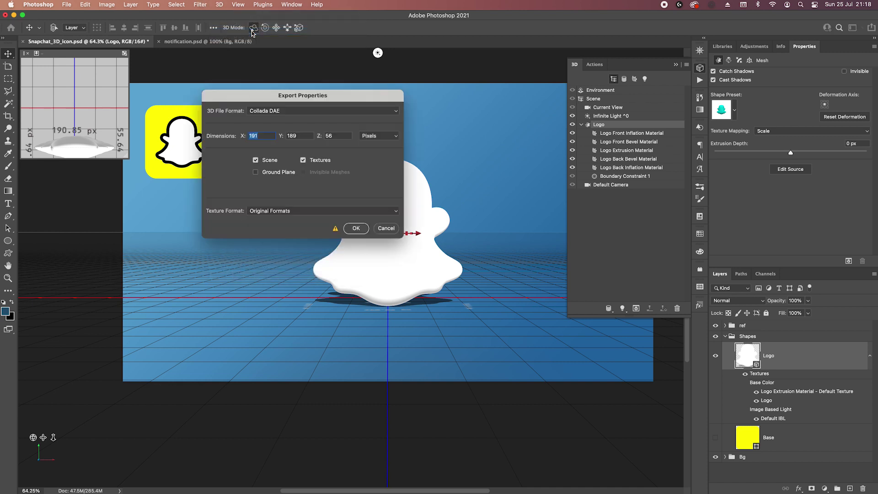
pyautogui.click(252, 109)
pyautogui.click(275, 151)
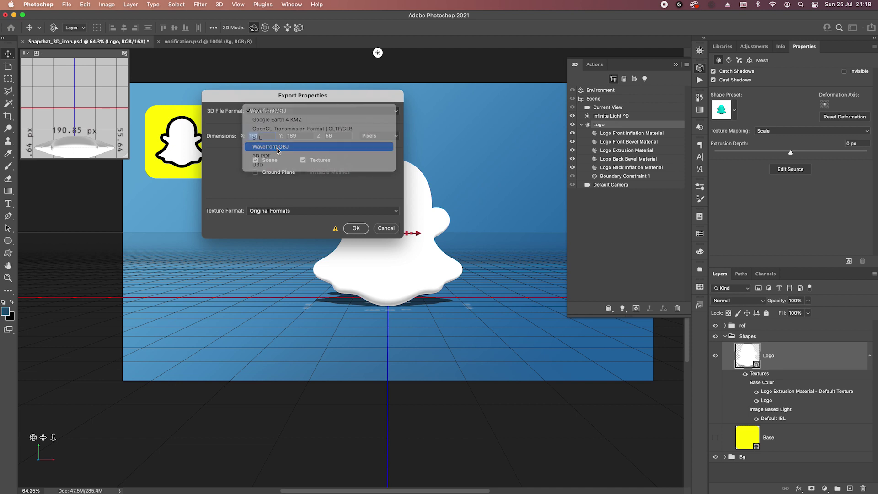
pyautogui.click(358, 230)
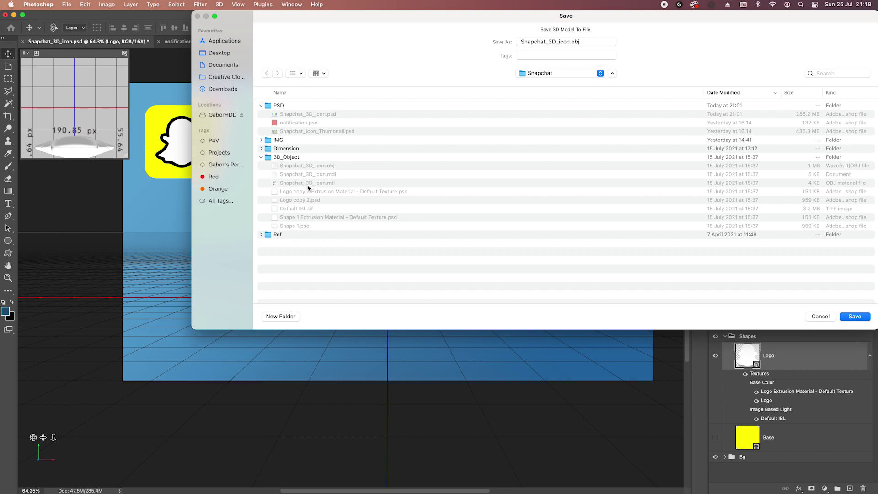
pyautogui.click(291, 157)
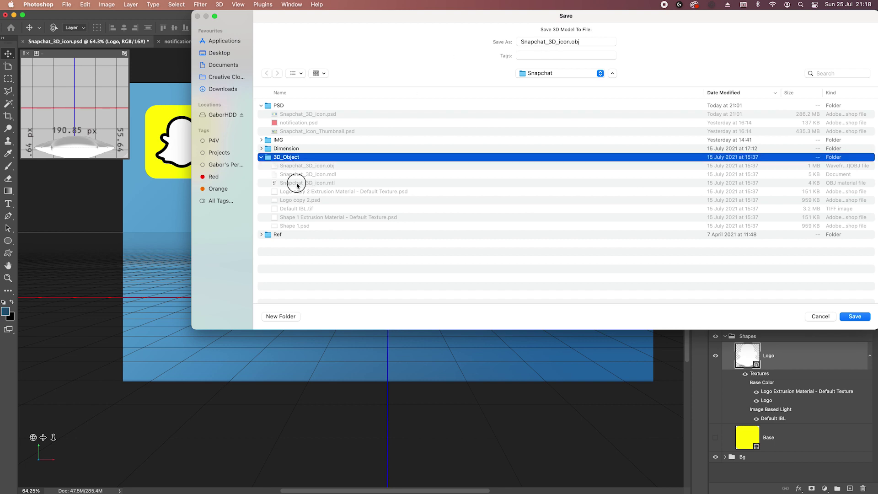
pyautogui.click(853, 315)
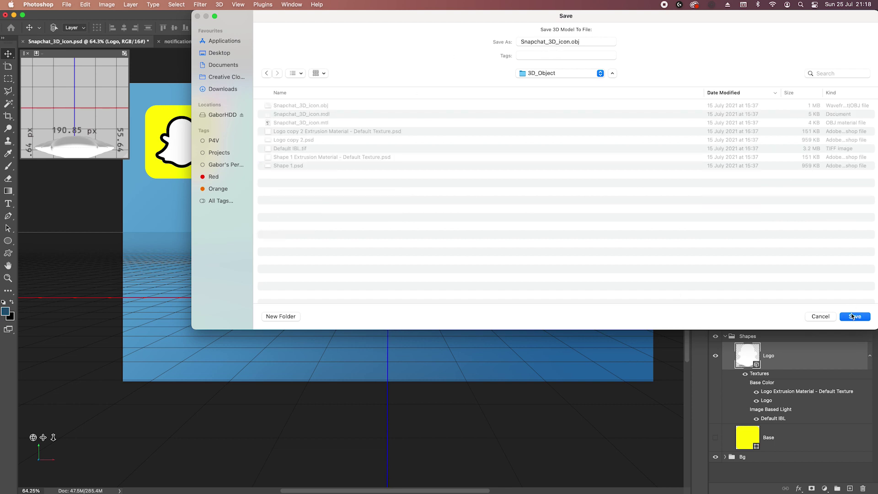
pyautogui.click(854, 316)
pyautogui.click(560, 213)
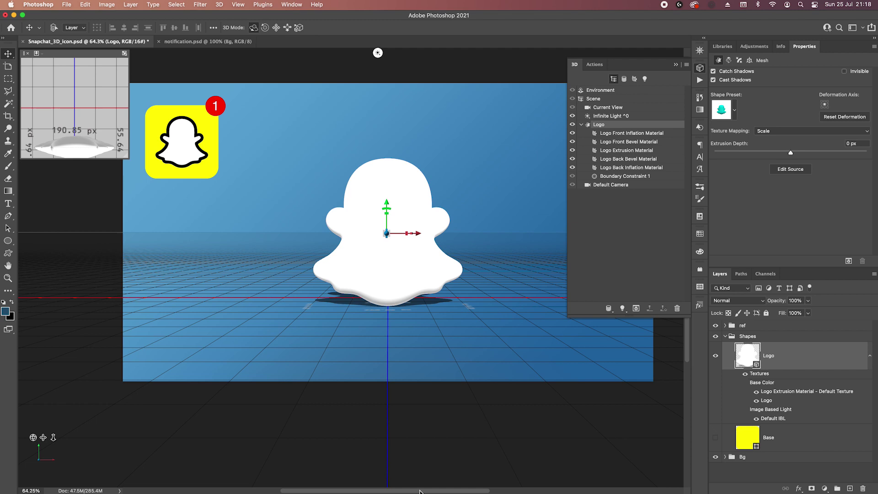
# Switch to Adobe Dimension and create a new document with a 2560 × 1440 px canvas
pyautogui.click(291, 475)
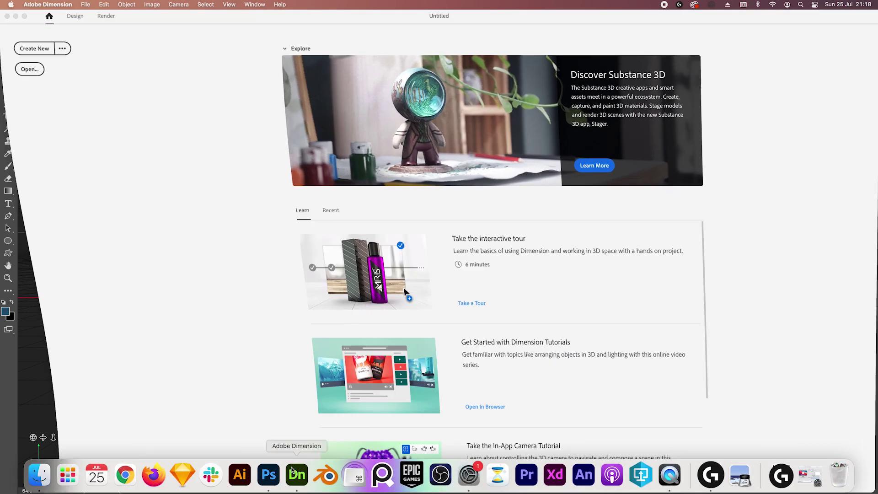
pyautogui.click(40, 51)
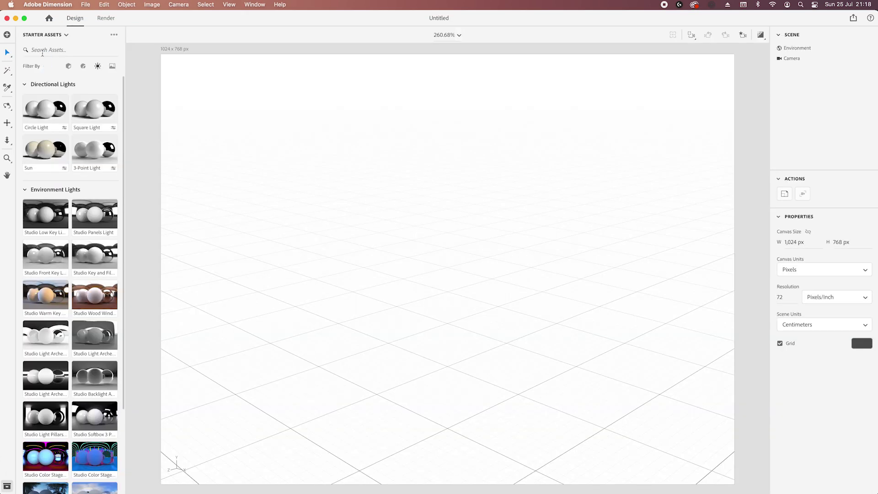
pyautogui.click(182, 54)
pyautogui.moveTo(810, 245); pyautogui.dragTo(809, 245)
pyautogui.click(809, 245)
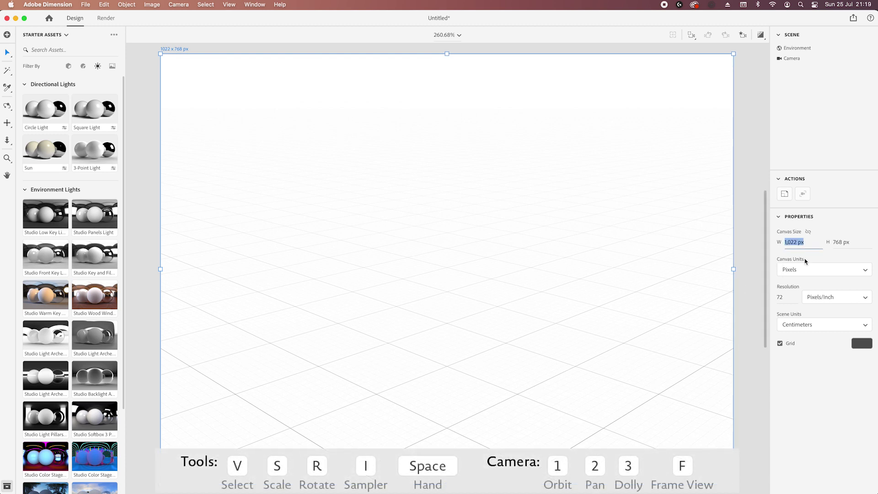
pyautogui.write('2560')
pyautogui.press('Tab')
pyautogui.write('1')
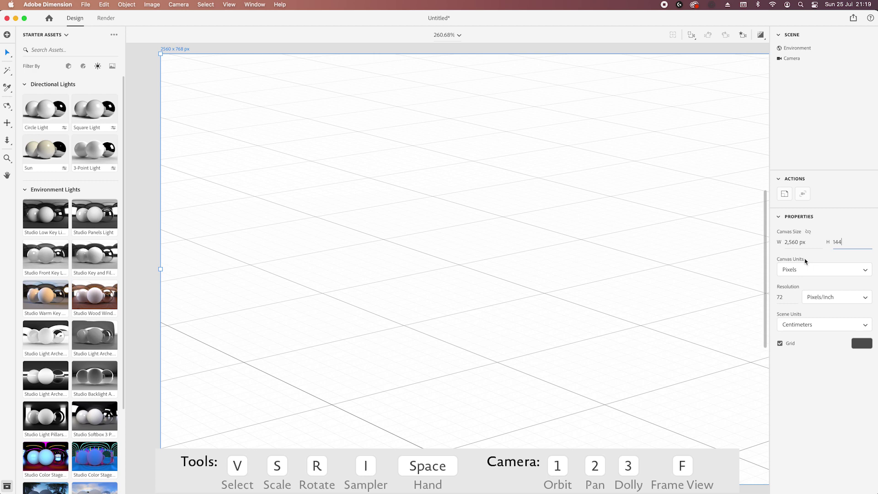
pyautogui.press('Tab')
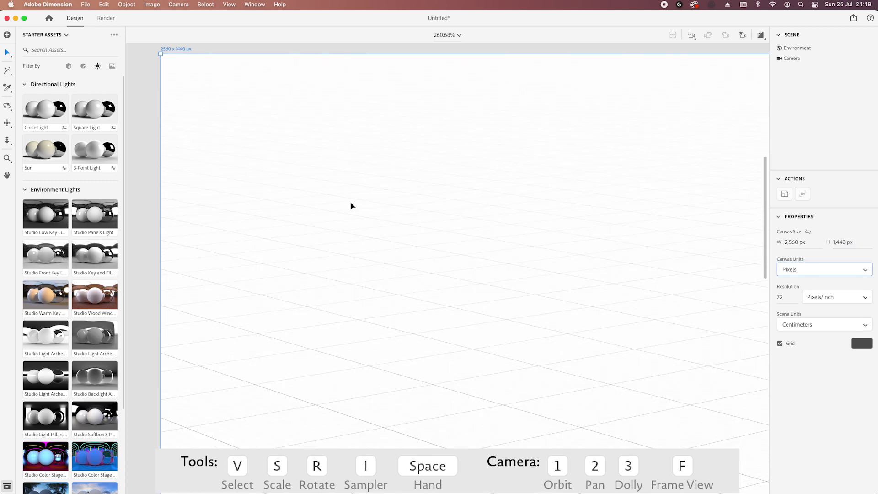
pyautogui.click(457, 35)
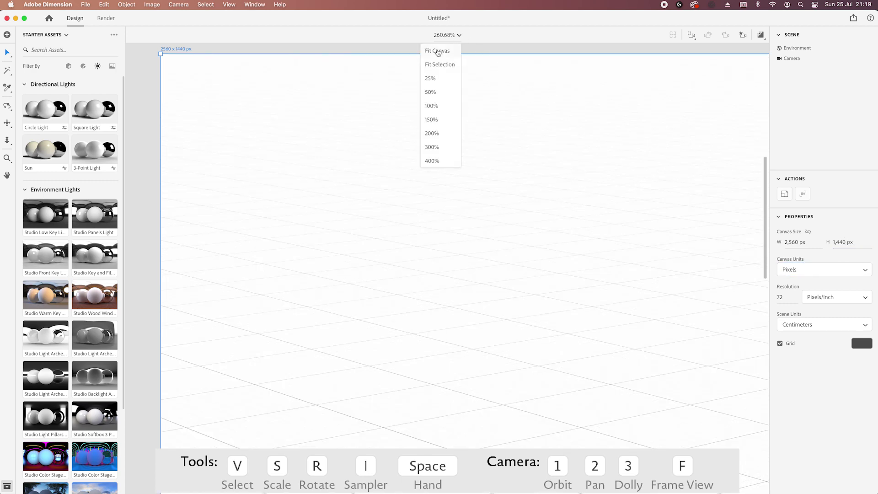
pyautogui.click(438, 51)
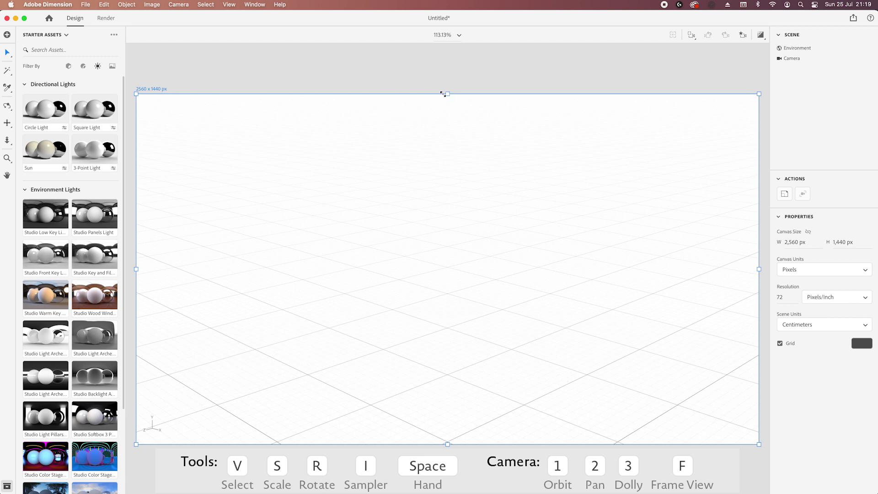
# Add a plane from the basic shapes and scale it uniformly to about 312.9 as a large floor
pyautogui.click(67, 66)
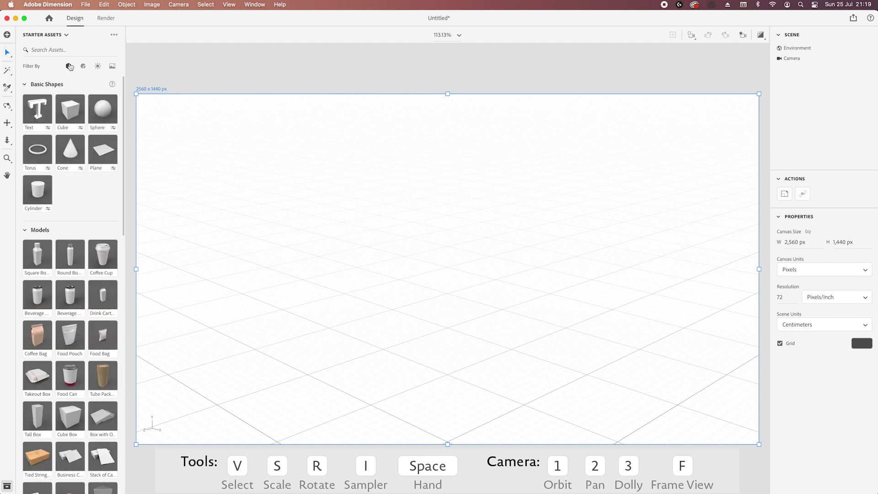
pyautogui.click(104, 156)
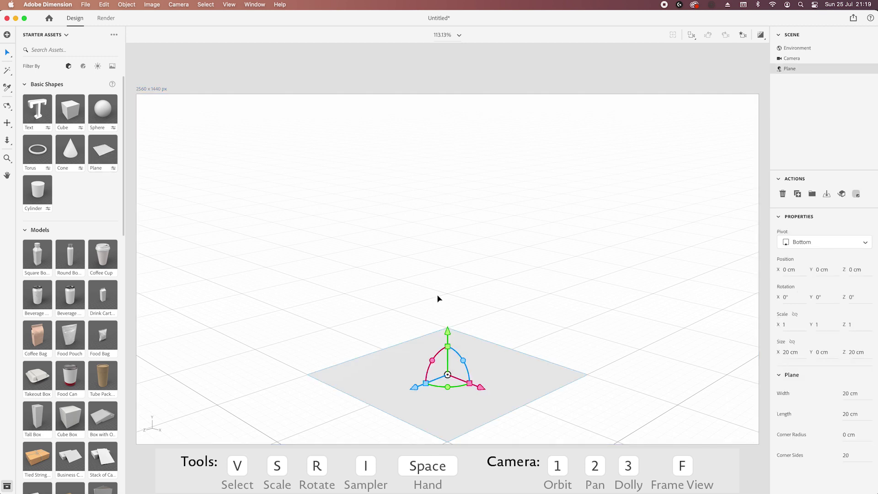
pyautogui.moveTo(469, 386); pyautogui.dragTo(705, 396)
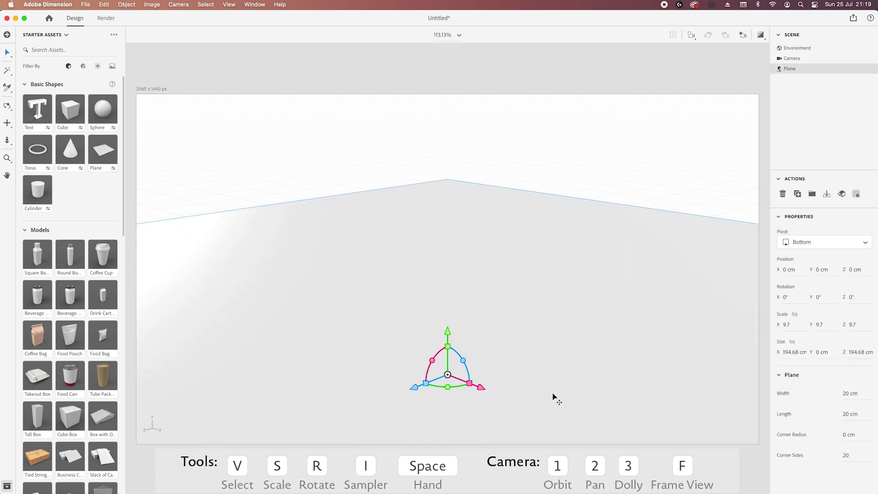
pyautogui.moveTo(475, 385); pyautogui.dragTo(527, 343)
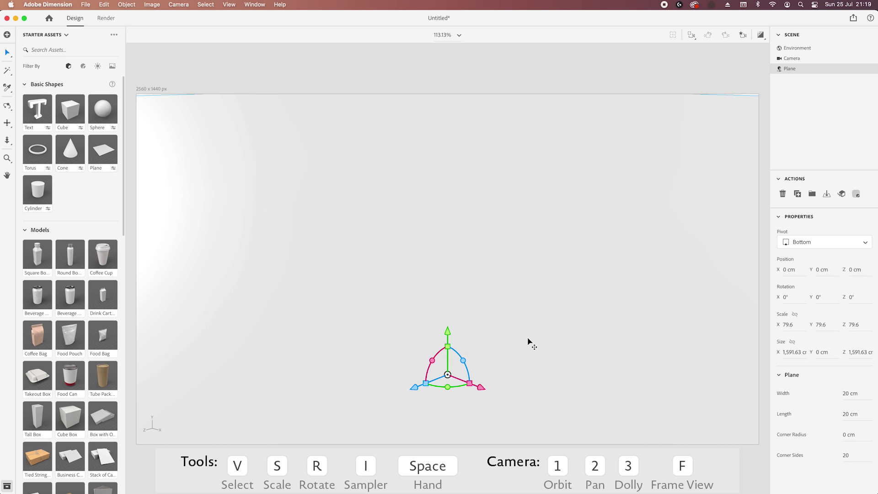
pyautogui.press('f')
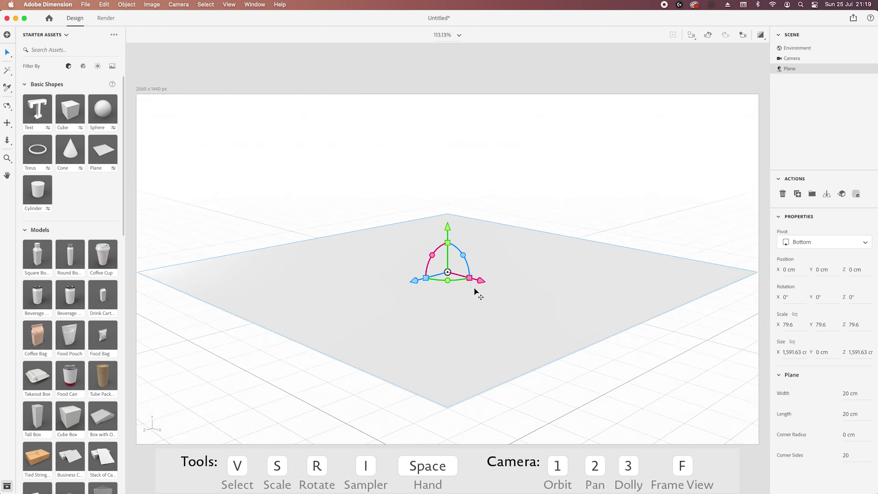
pyautogui.moveTo(470, 278); pyautogui.dragTo(538, 280)
pyautogui.press('f')
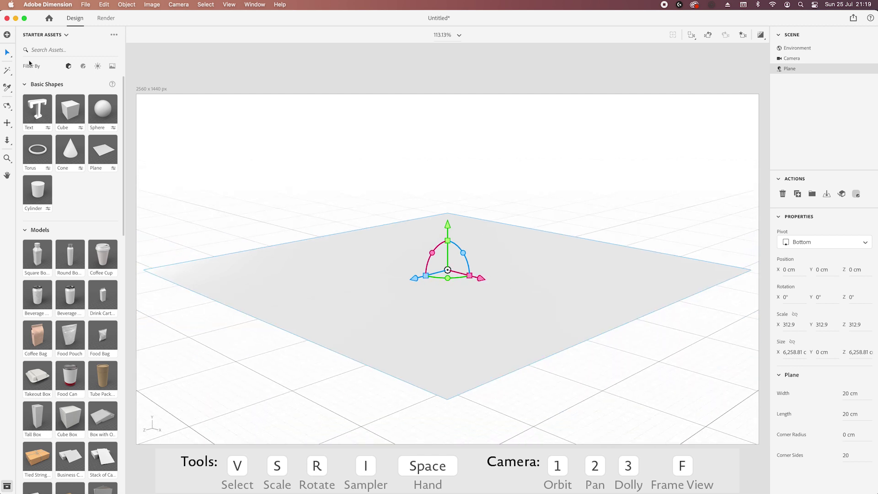
pyautogui.click(5, 37)
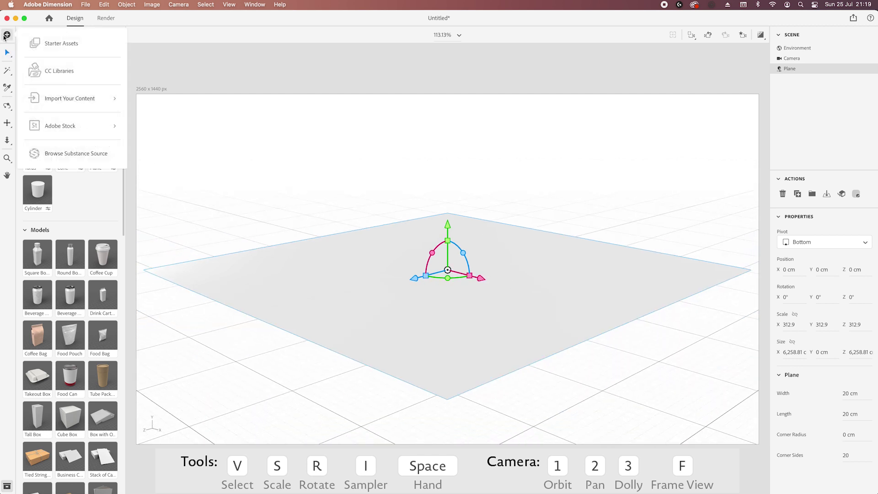
pyautogui.click(250, 40)
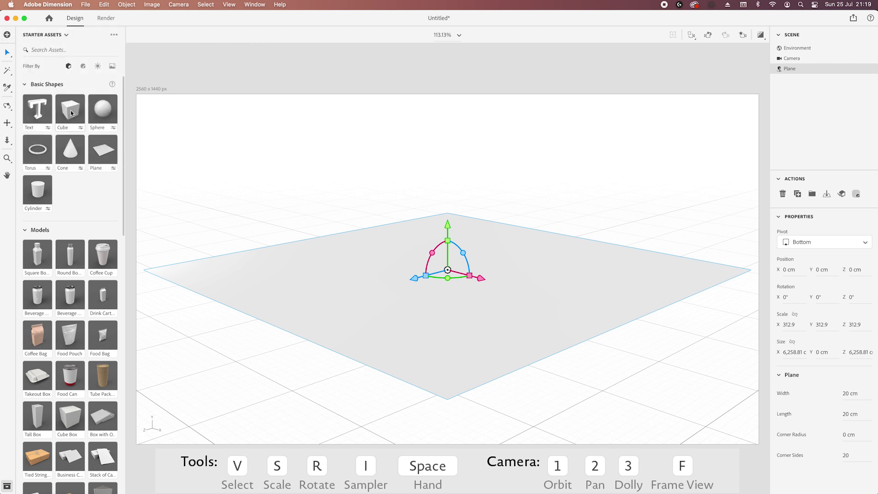
# Add a cube at the centre of the plane and scale it uniformly to about 155 cm per side
pyautogui.click(78, 115)
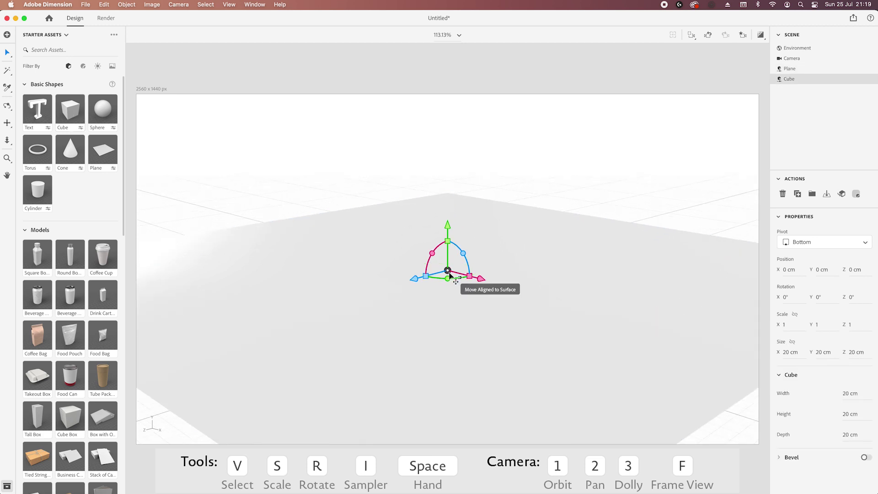
pyautogui.moveTo(448, 277); pyautogui.dragTo(659, 251)
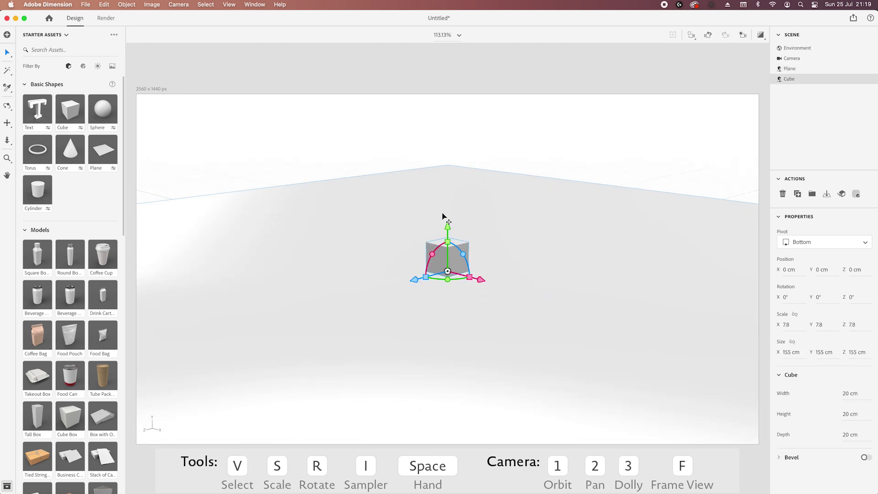
# Flatten the cube into a thin slab by setting only its Y scale to 0.4
pyautogui.click(819, 324)
pyautogui.write('7.4')
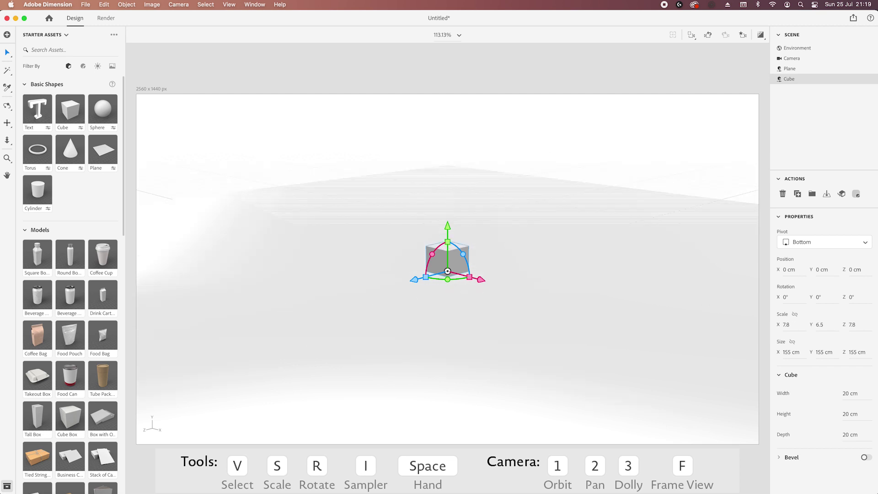
pyautogui.moveTo(830, 325); pyautogui.dragTo(823, 325)
pyautogui.click(824, 325)
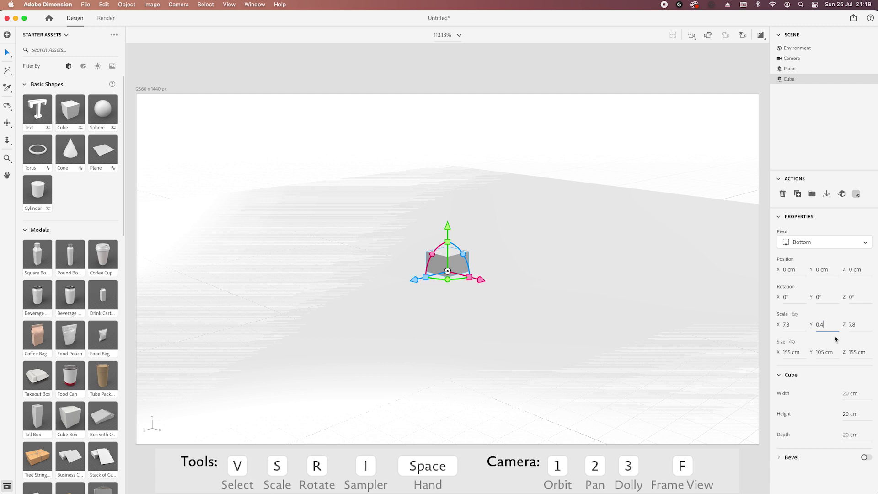
pyautogui.write('0.4')
pyautogui.press('Tab')
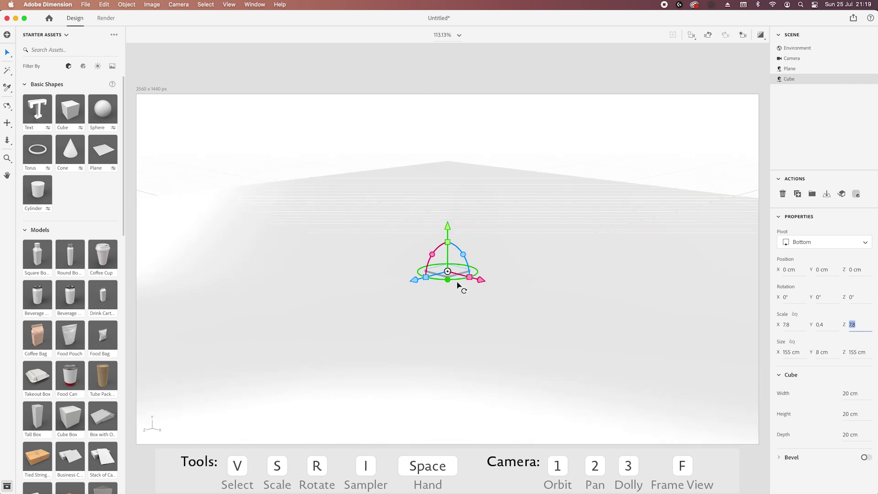
pyautogui.press('Return')
# Frame the slab, orbit the camera to a raised frontal view, and save it as a camera bookmark
pyautogui.press('f')
pyautogui.press('1')
pyautogui.moveTo(500, 309); pyautogui.dragTo(607, 368)
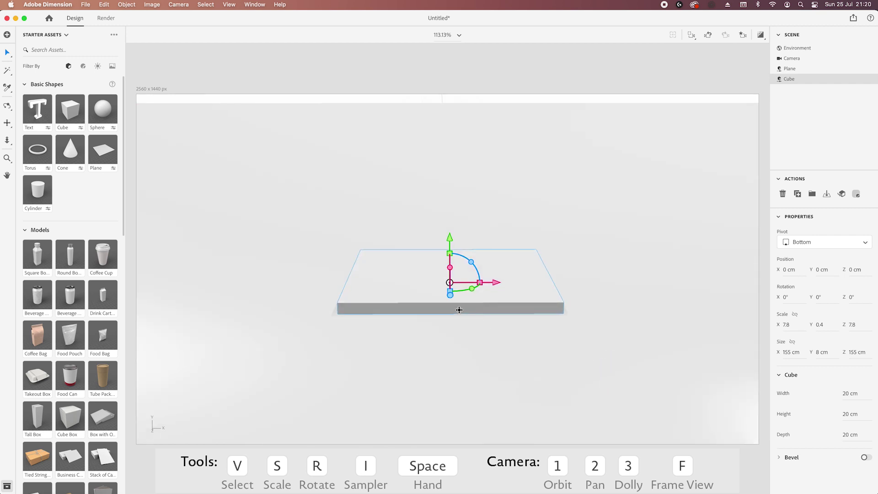
pyautogui.press('1')
pyautogui.moveTo(464, 307); pyautogui.dragTo(460, 408)
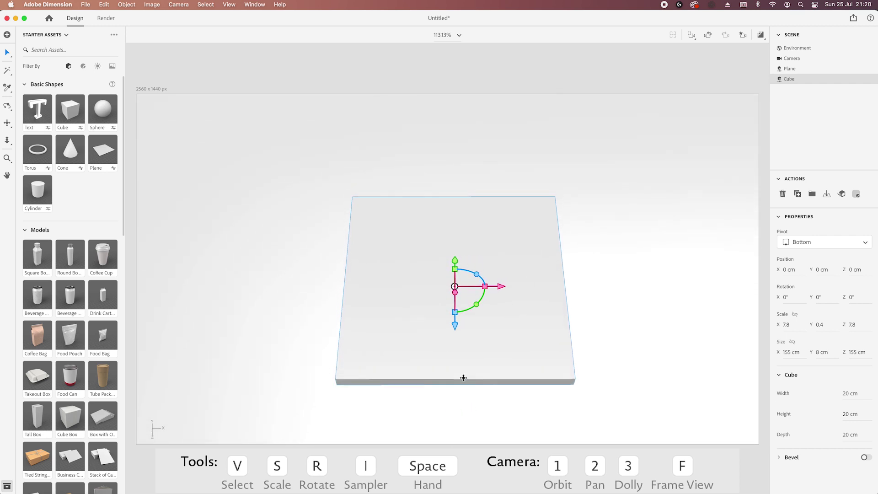
pyautogui.click(743, 36)
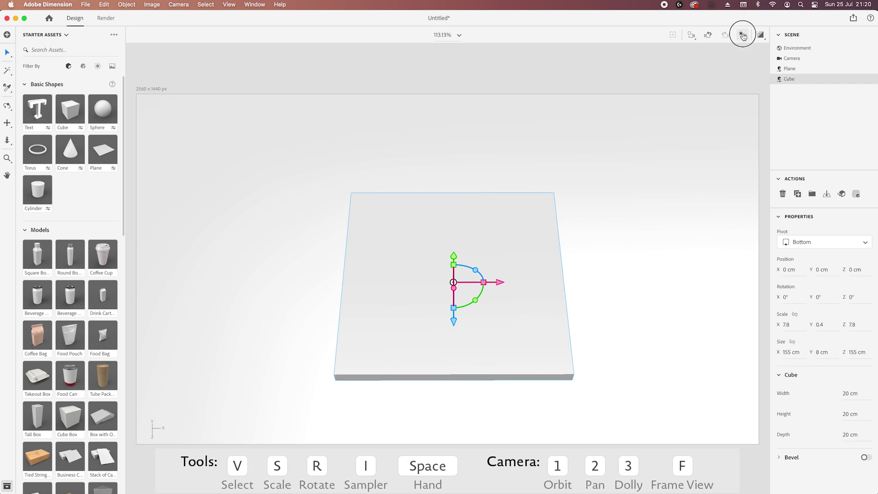
pyautogui.click(756, 126)
pyautogui.click(713, 90)
pyautogui.click(597, 66)
# Enable the bevel on the flattened cube
pyautogui.click(563, 327)
pyautogui.click(864, 458)
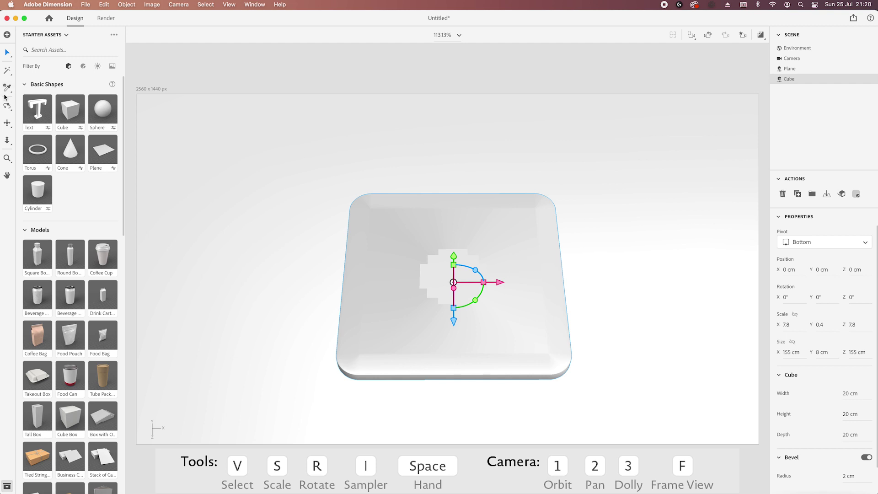
# Import the 3D model Snapchat_3D_icon.obj and move it back over the slab to about Z 10.2 cm
pyautogui.click(8, 35)
pyautogui.click(73, 95)
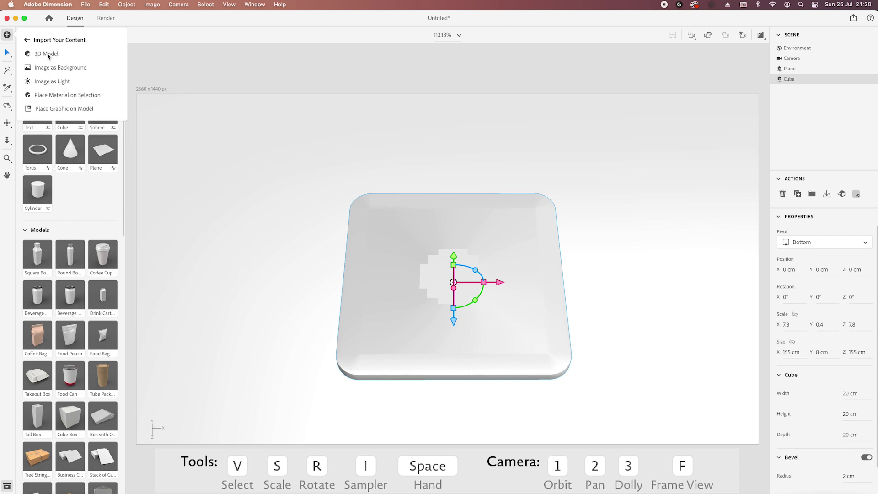
pyautogui.click(48, 55)
pyautogui.click(151, 215)
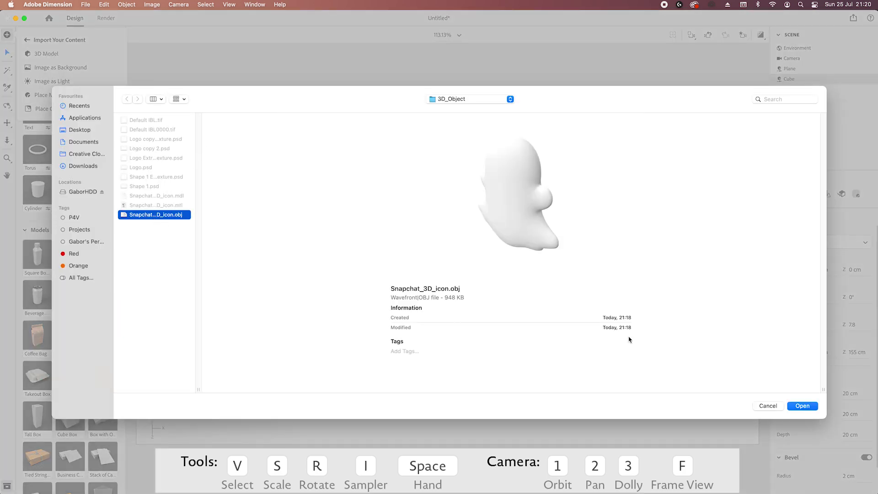
pyautogui.click(803, 406)
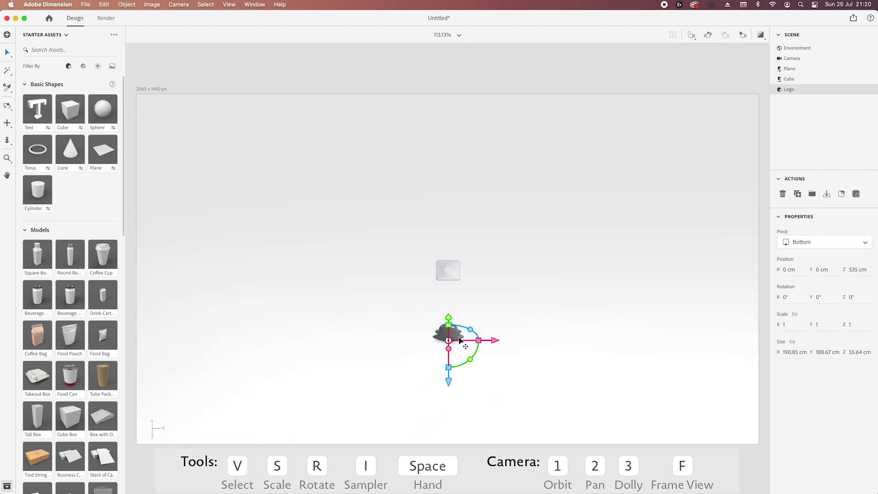
pyautogui.moveTo(448, 383); pyautogui.dragTo(449, 310)
pyautogui.press('f')
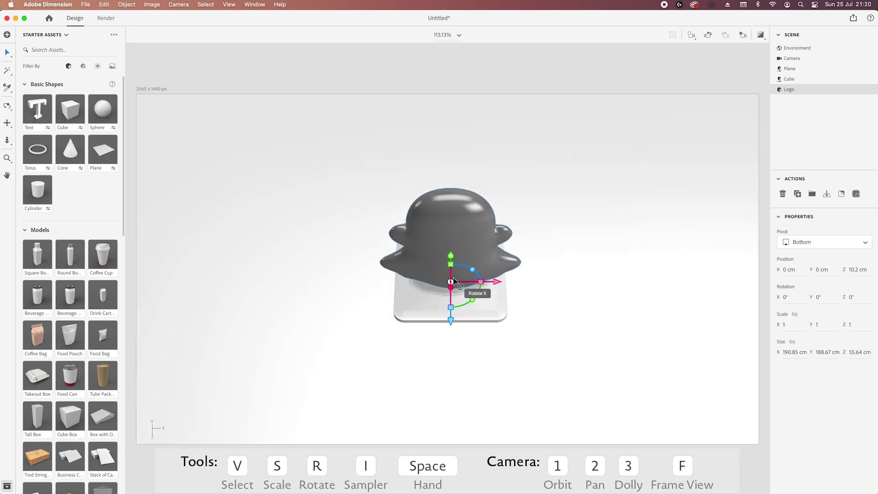
# Rotate the logo to X 120°, Y 180°, Z -180° and scale it uniformly to about 0.5
pyautogui.moveTo(450, 298); pyautogui.dragTo(506, 192)
pyautogui.press('1')
pyautogui.moveTo(477, 264); pyautogui.dragTo(473, 255)
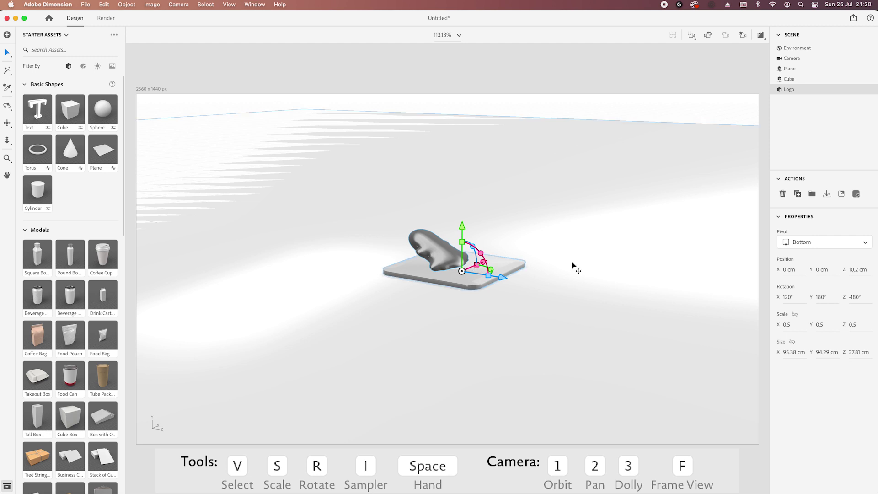
# From the View 1 camera, position the logo above the slab at about Y 18.2 cm and scale it uniformly to about 0.7
pyautogui.click(743, 35)
pyautogui.click(708, 68)
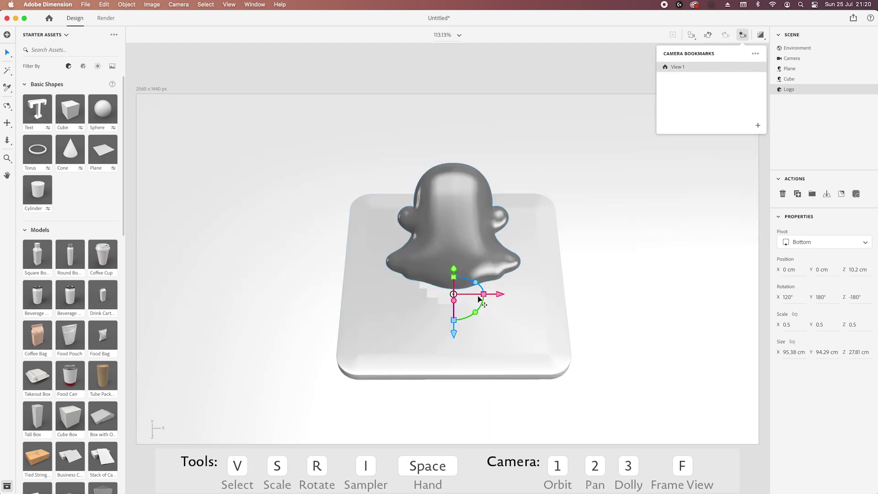
pyautogui.moveTo(454, 333); pyautogui.dragTo(458, 293)
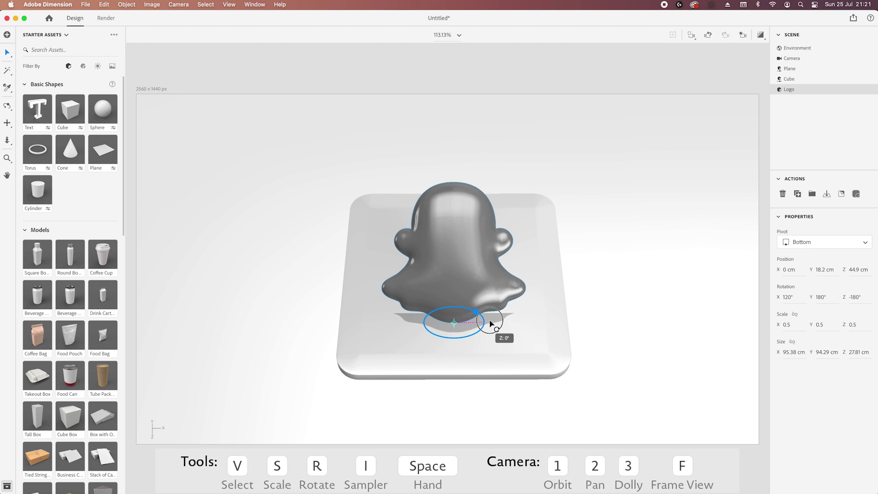
pyautogui.moveTo(485, 323); pyautogui.dragTo(495, 321)
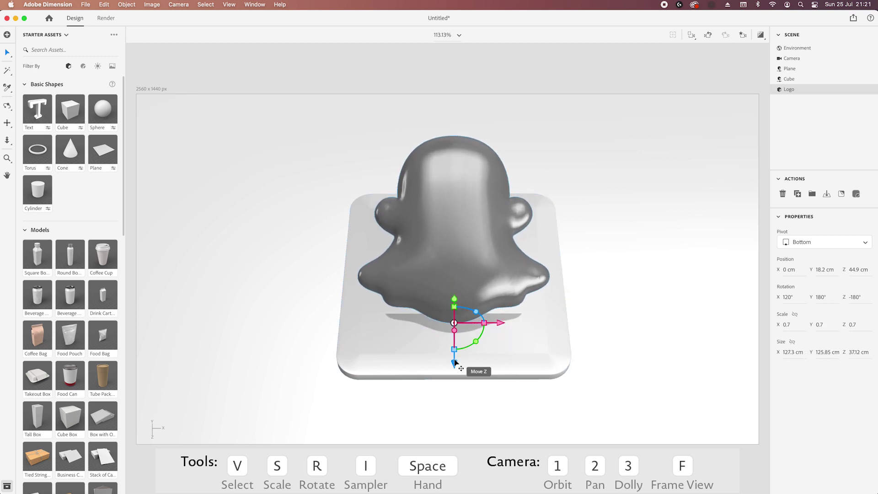
pyautogui.moveTo(455, 380); pyautogui.dragTo(455, 385)
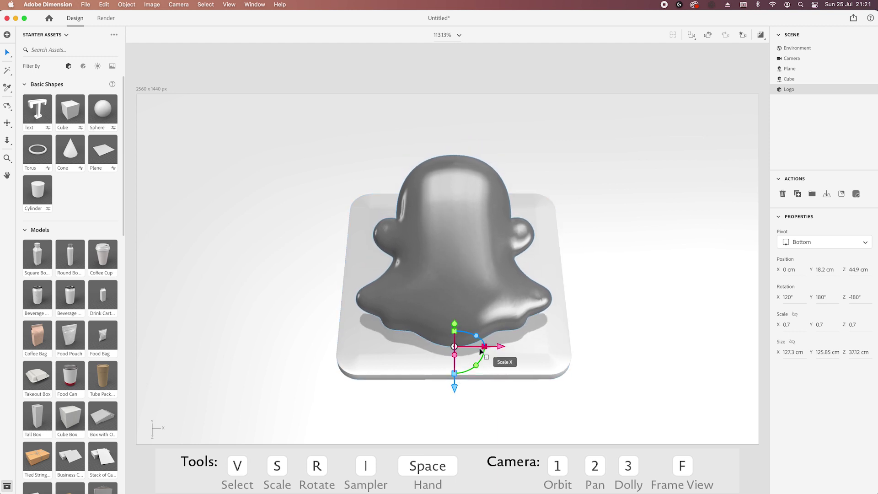
# Bring the camera slightly closer to the icon and update the View 1 bookmark to the current framing
pyautogui.scroll(5, 476, 360)
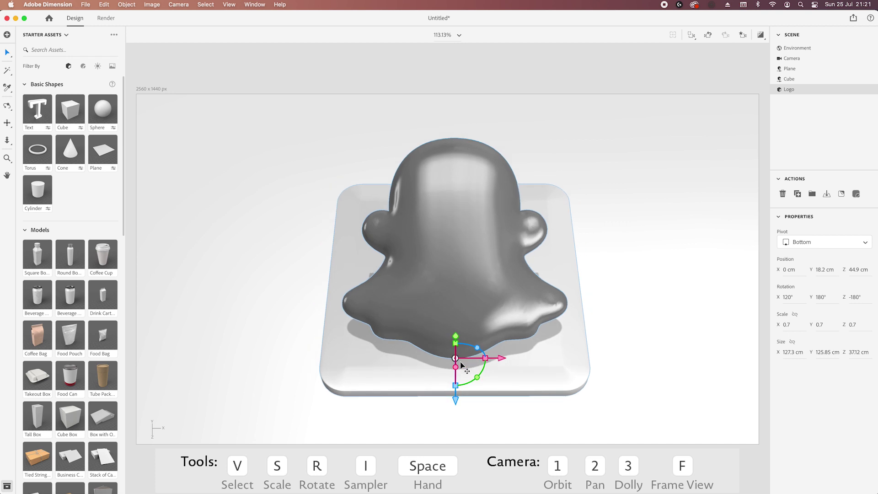
pyautogui.scroll(-2, 461, 364)
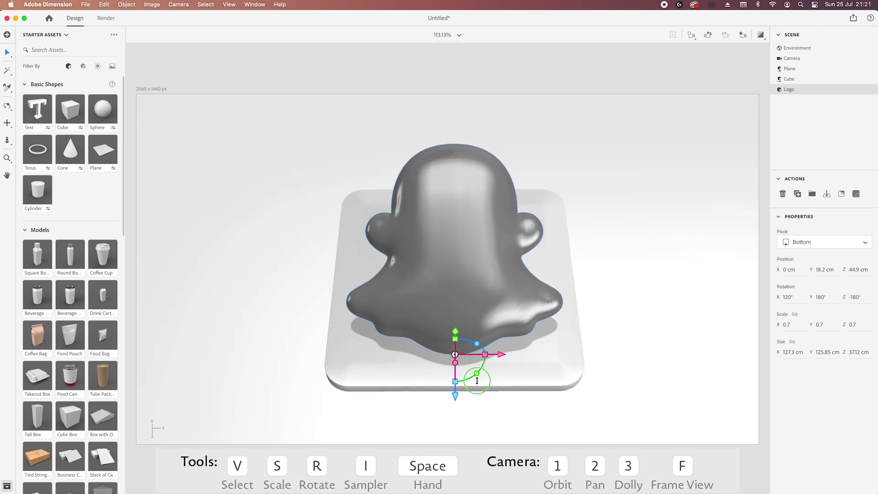
pyautogui.scroll(-2, 476, 372)
pyautogui.scroll(3, 476, 371)
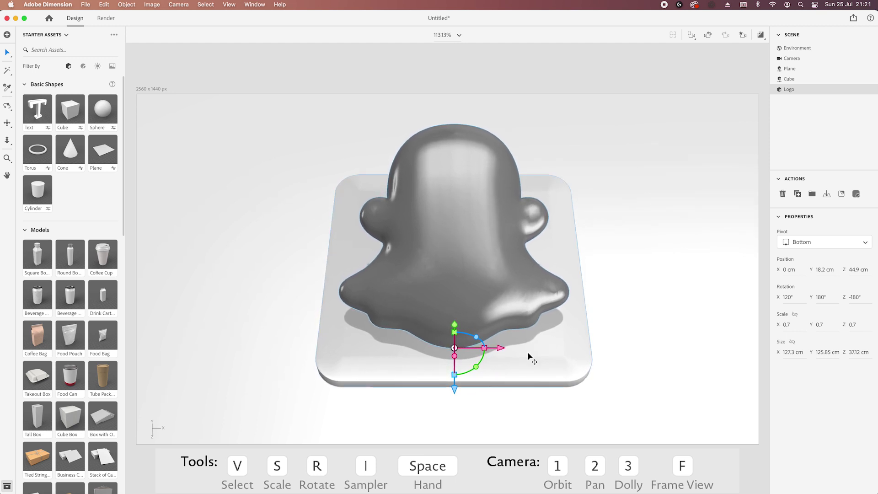
pyautogui.click(743, 36)
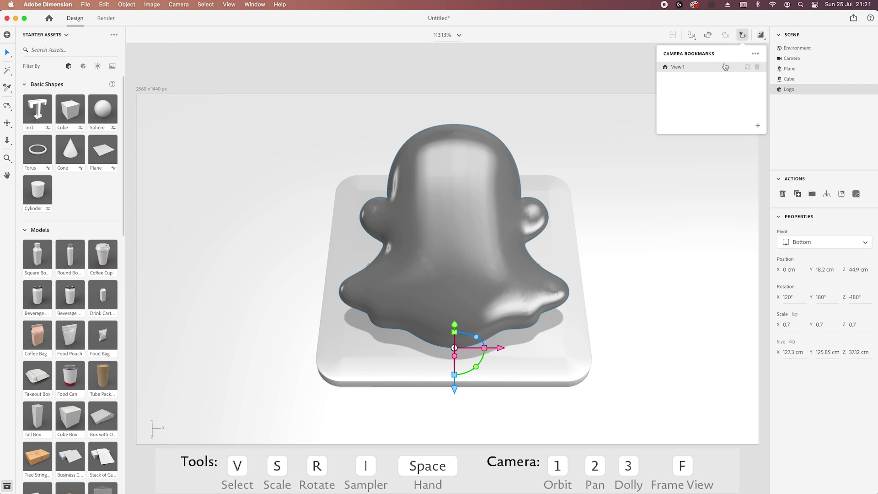
pyautogui.click(748, 67)
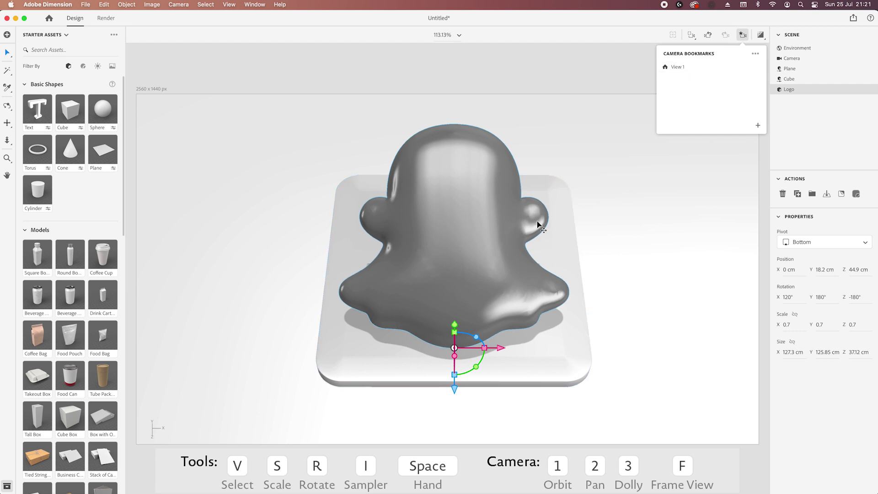
# Add a sphere from the basic shapes and move it to the slab's back-right corner, about X 72.8 cm, Z -69.3 cm
pyautogui.click(112, 116)
pyautogui.scroll(-5, 580, 299)
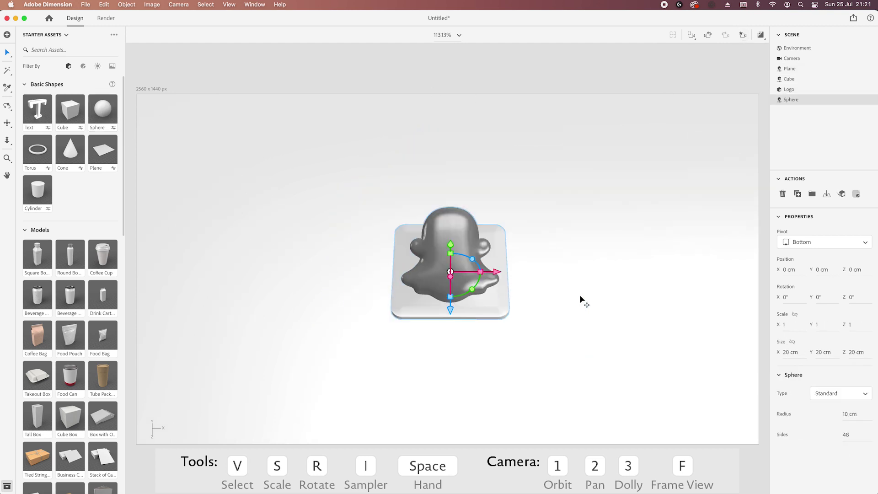
pyautogui.scroll(3, 498, 272)
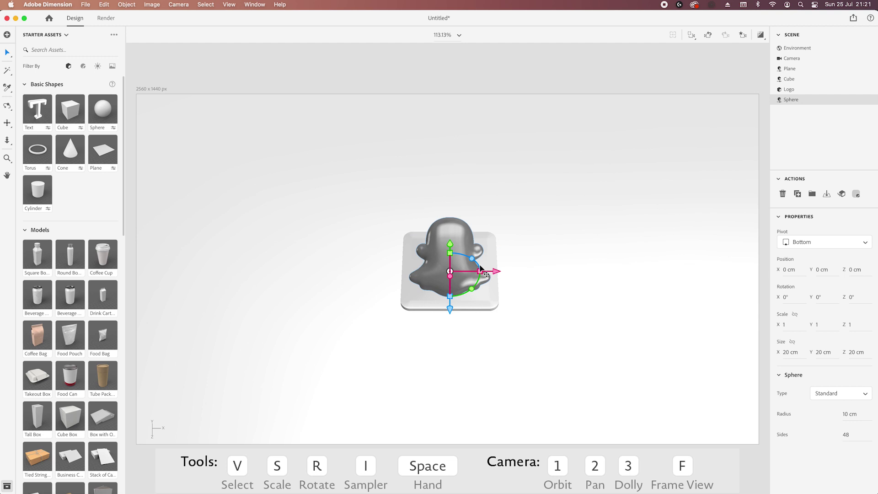
pyautogui.moveTo(498, 272); pyautogui.dragTo(542, 270)
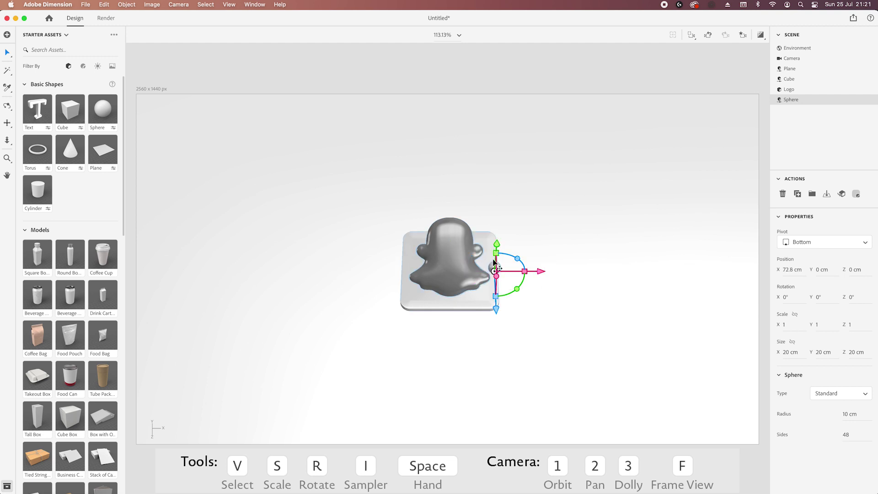
pyautogui.moveTo(496, 311); pyautogui.dragTo(499, 256)
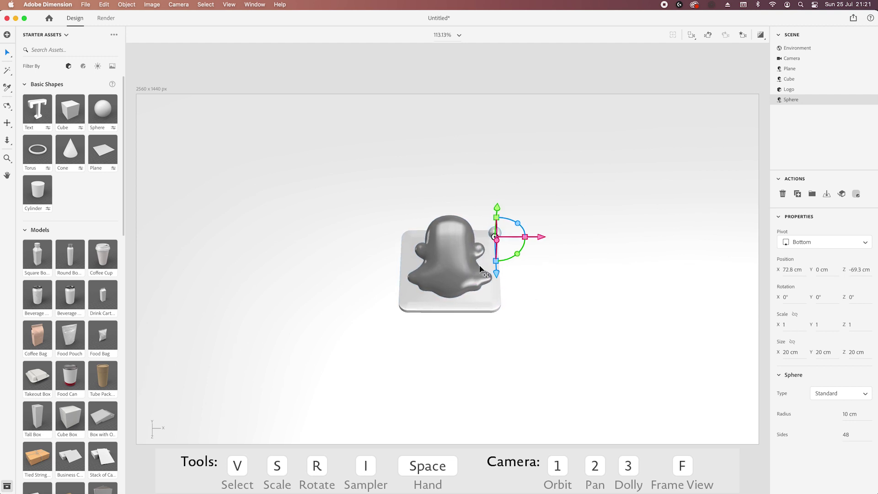
# Scale the sphere uniformly to about 1.8 and reposition it at about X 63.1, Y 31.8, Z -51.4 cm
pyautogui.scroll(2, 493, 263)
pyautogui.scroll(2, 493, 264)
pyautogui.moveTo(535, 185); pyautogui.dragTo(538, 167)
pyautogui.moveTo(574, 196)
pyautogui.mouseDown()
pyautogui.moveTo(549, 197)
pyautogui.moveTo(571, 196)
pyautogui.mouseUp()
pyautogui.moveTo(517, 227); pyautogui.dragTo(515, 247)
pyautogui.moveTo(566, 205); pyautogui.dragTo(568, 204)
pyautogui.moveTo(527, 178); pyautogui.dragTo(527, 166)
pyautogui.moveTo(526, 227); pyautogui.dragTo(528, 237)
pyautogui.moveTo(570, 204); pyautogui.dragTo(577, 201)
# Reframe the camera around the icon and sphere and update the View 1 bookmark
pyautogui.scroll(2, 541, 222)
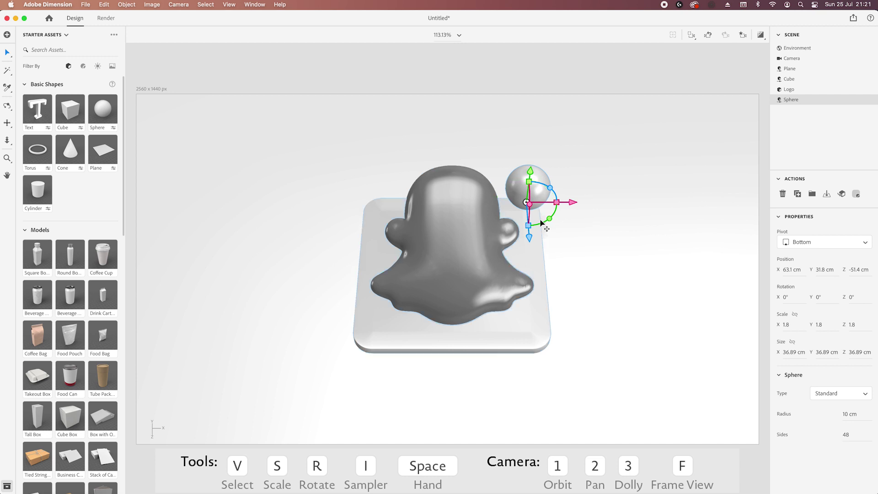
pyautogui.scroll(1, 544, 222)
pyautogui.click(743, 35)
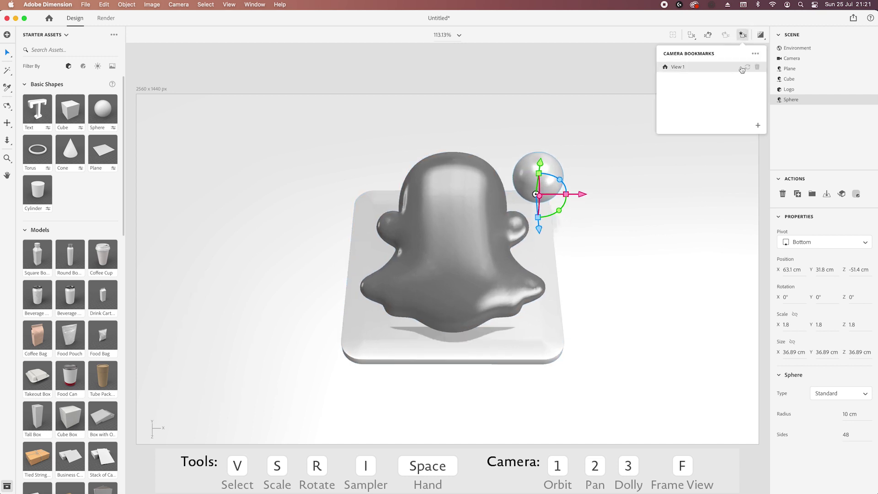
pyautogui.click(749, 69)
# Set the floor plane's material base colour to blue, hex 2D90ED
pyautogui.click(641, 215)
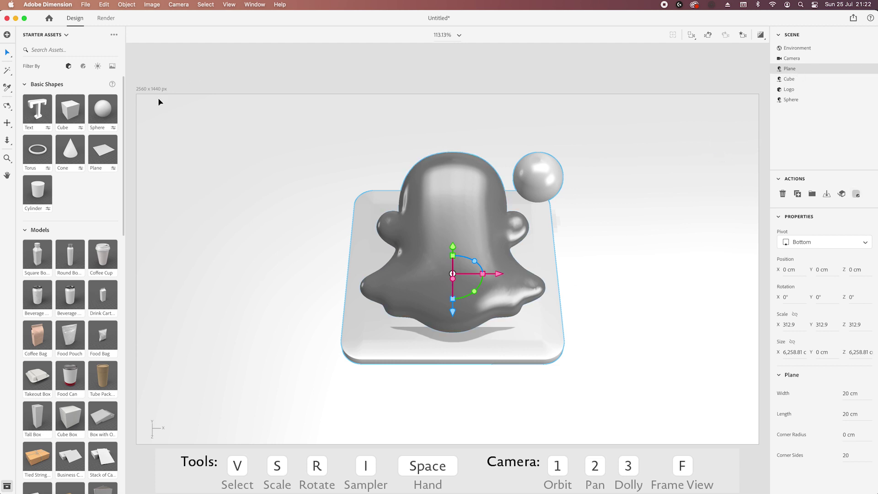
pyautogui.click(857, 194)
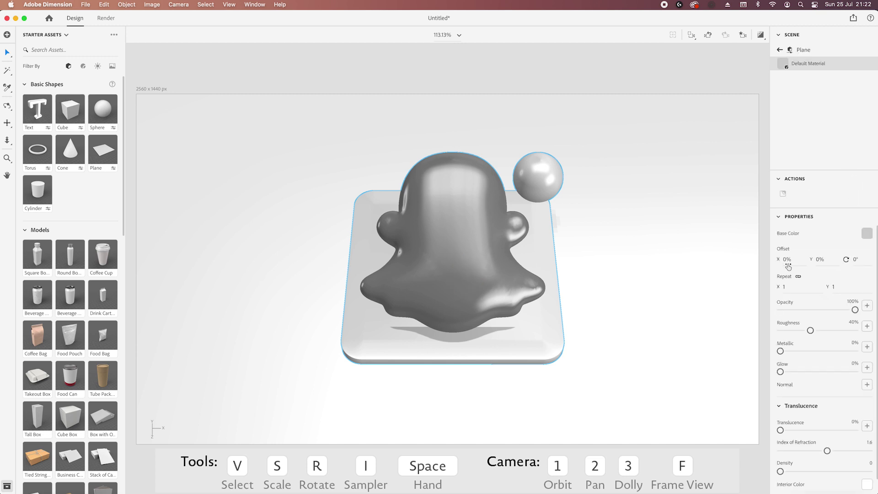
pyautogui.click(866, 234)
pyautogui.click(807, 287)
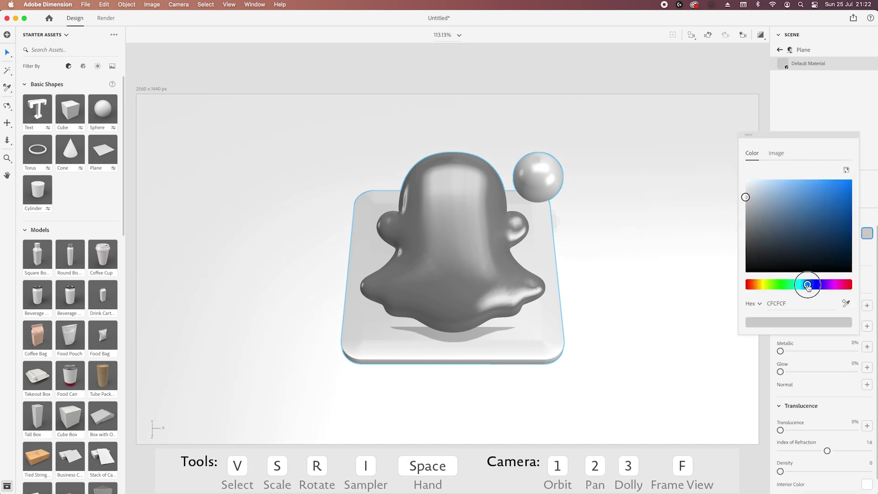
pyautogui.click(831, 189)
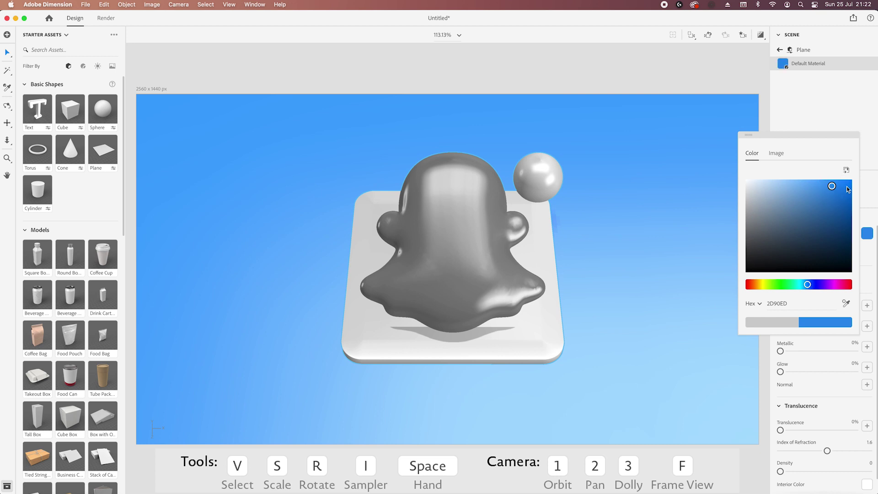
pyautogui.click(852, 115)
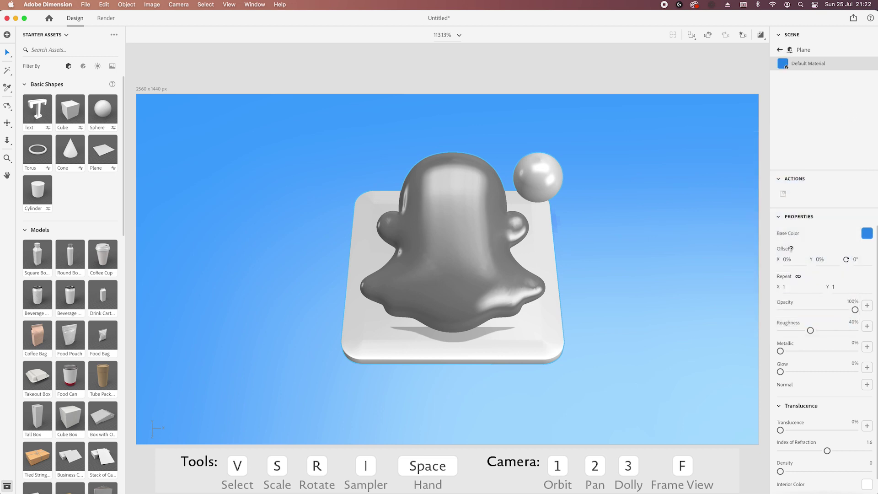
# Give the cube slab's material a yellow base colour, about hex F7EF02
pyautogui.click(779, 51)
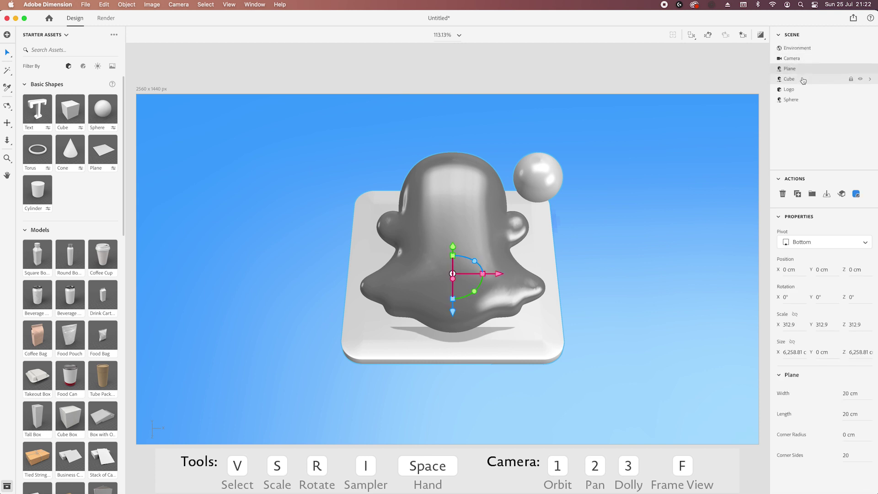
pyautogui.click(808, 80)
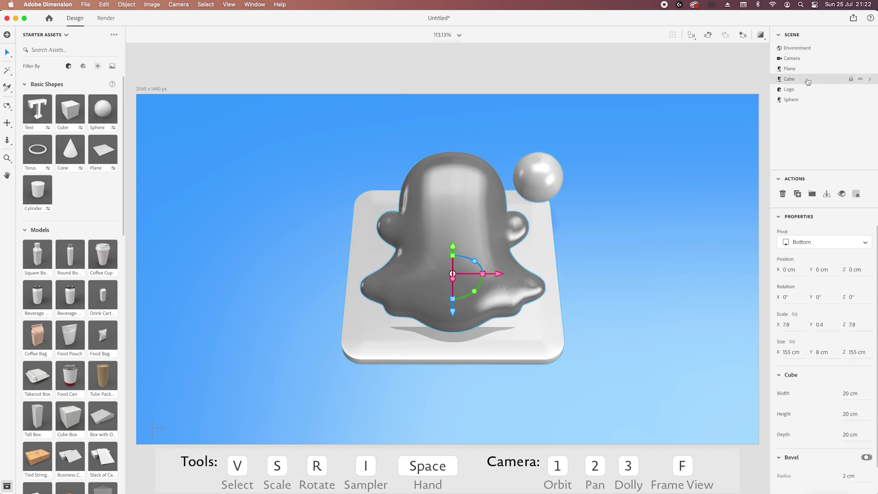
pyautogui.click(856, 194)
pyautogui.click(866, 233)
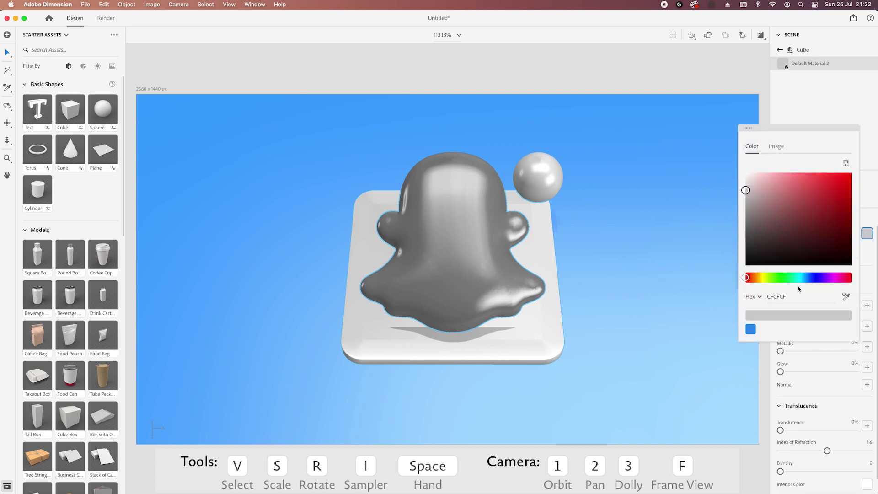
pyautogui.click(762, 278)
pyautogui.moveTo(837, 183); pyautogui.dragTo(850, 175)
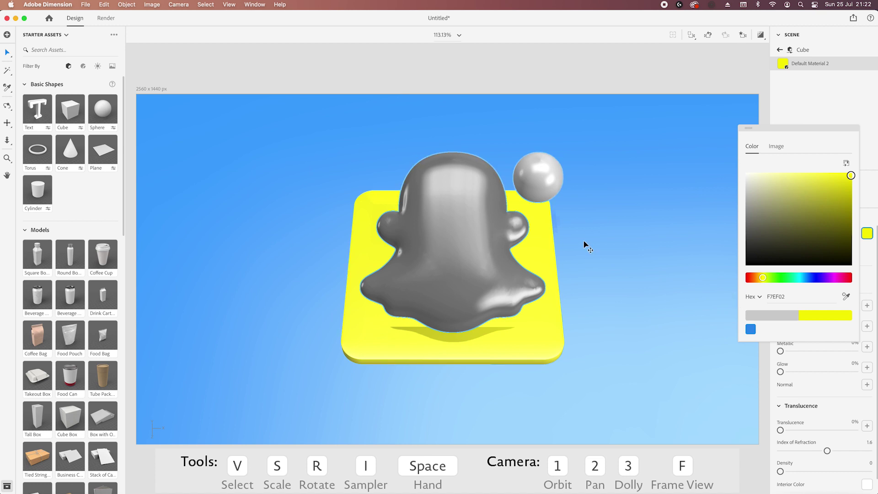
# Switch to Photoshop and sample the reference icon's yellow, hex fffc00, as the foreground colour
pyautogui.click(275, 476)
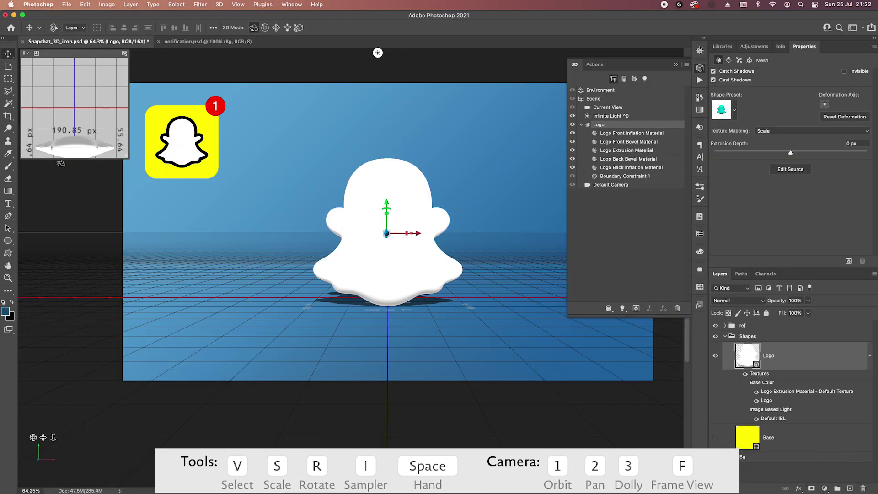
pyautogui.press('i')
pyautogui.click(6, 311)
pyautogui.click(155, 124)
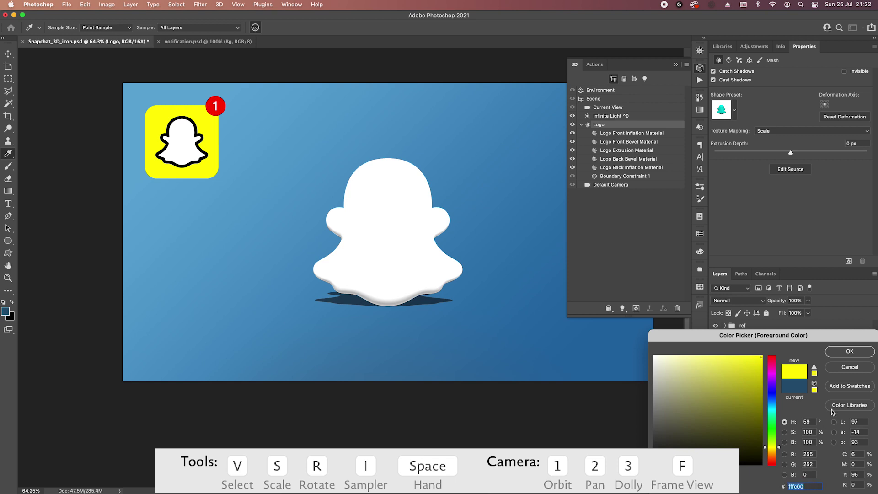
pyautogui.click(848, 352)
# Return to Dimension and set the cube material's base colour to hex fffc00
pyautogui.press('super+Tab')
pyautogui.doubleClick(784, 298)
pyautogui.click(783, 298)
pyautogui.press('super+a')
pyautogui.write('fffc00')
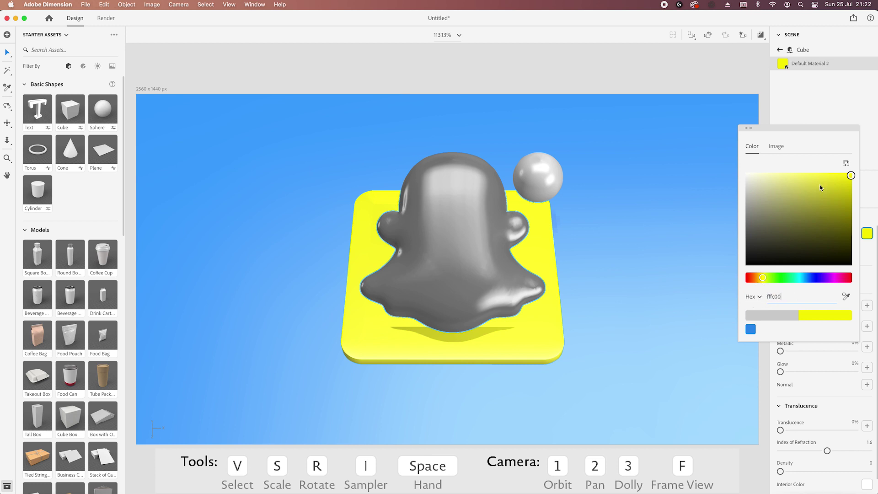
pyautogui.click(826, 120)
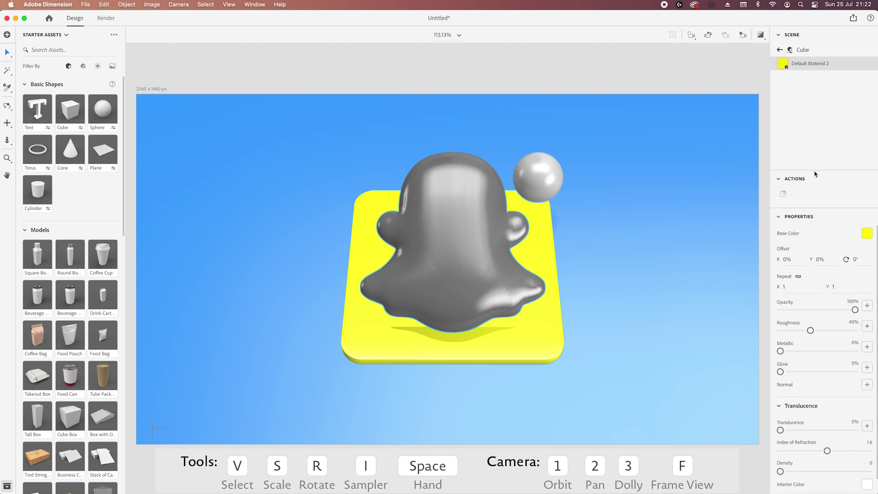
# Thicken the cube slab by setting its Y scale to 0.8
pyautogui.click(780, 50)
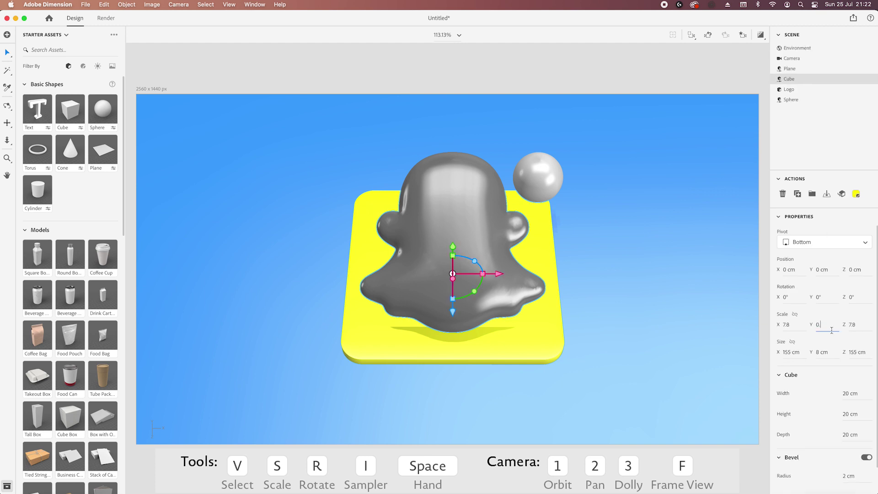
pyautogui.press('Tab')
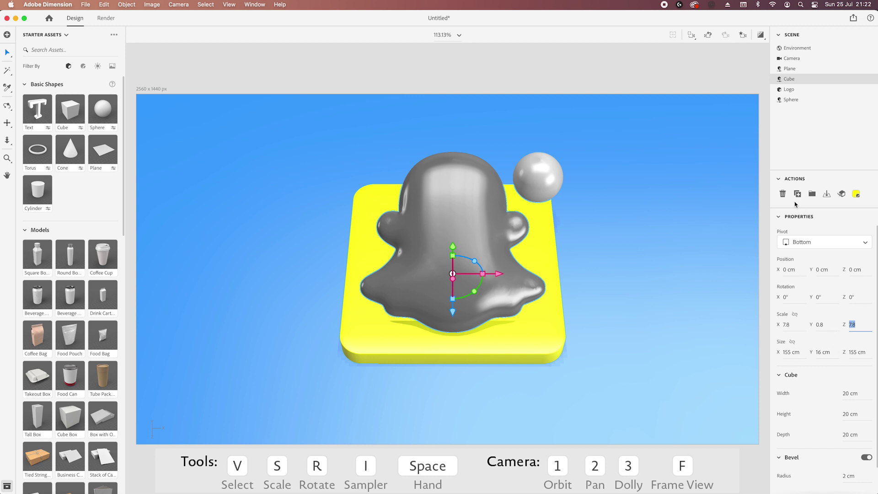
pyautogui.scroll(-2, 845, 467)
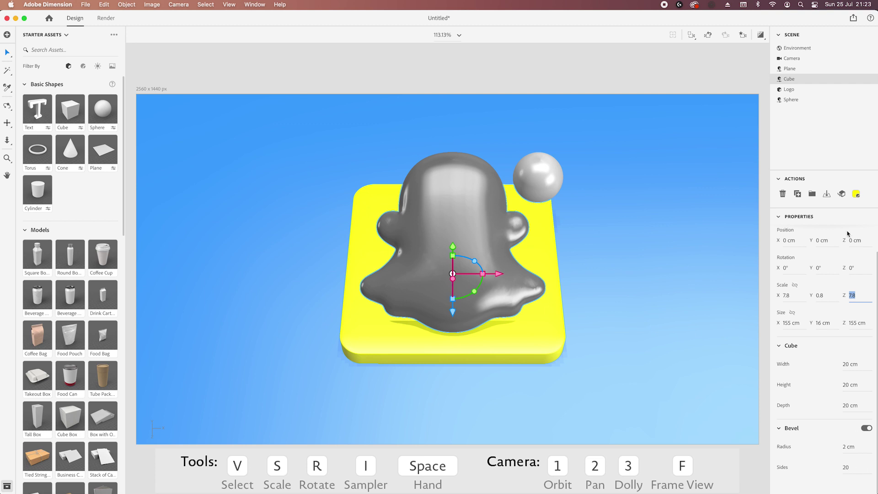
# Apply the Glass standard material to the ghost logo
pyautogui.click(794, 90)
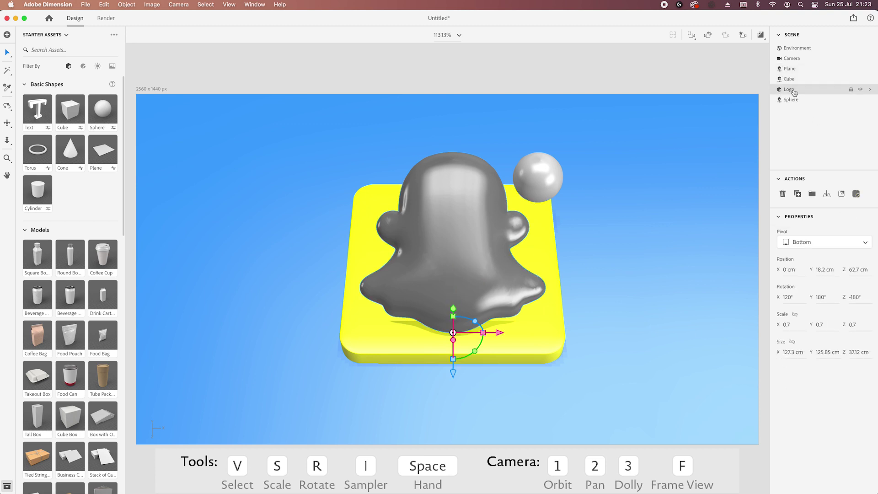
pyautogui.click(84, 67)
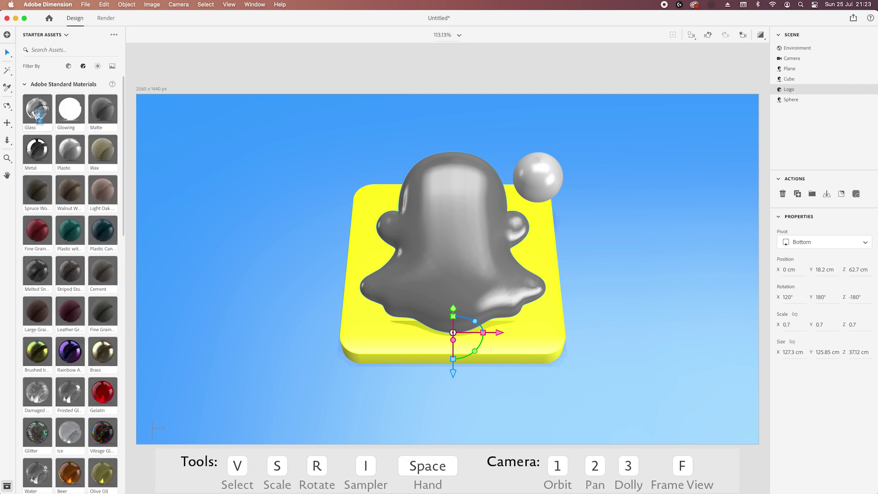
pyautogui.click(39, 112)
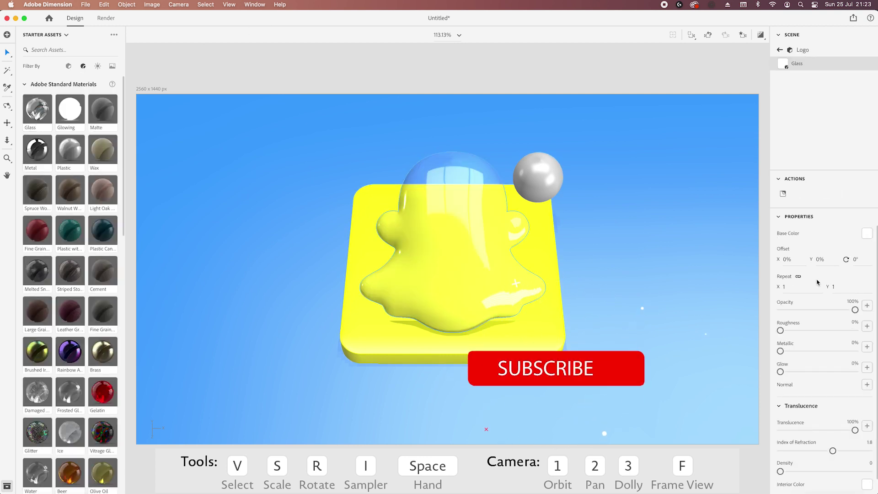
# Set the logo's glass to 40% roughness, 5% glow and index of refraction 3, and check it in the render preview
pyautogui.scroll(-1, 843, 269)
pyautogui.scroll(1, 843, 268)
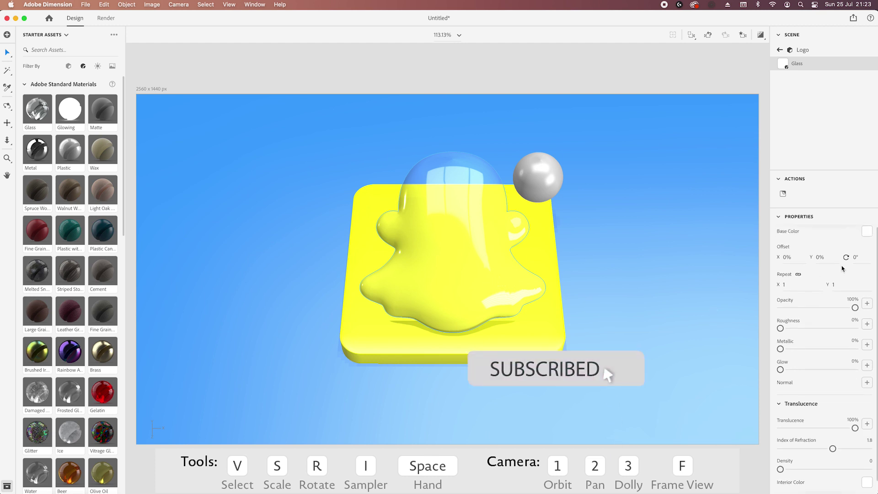
pyautogui.scroll(-1, 849, 288)
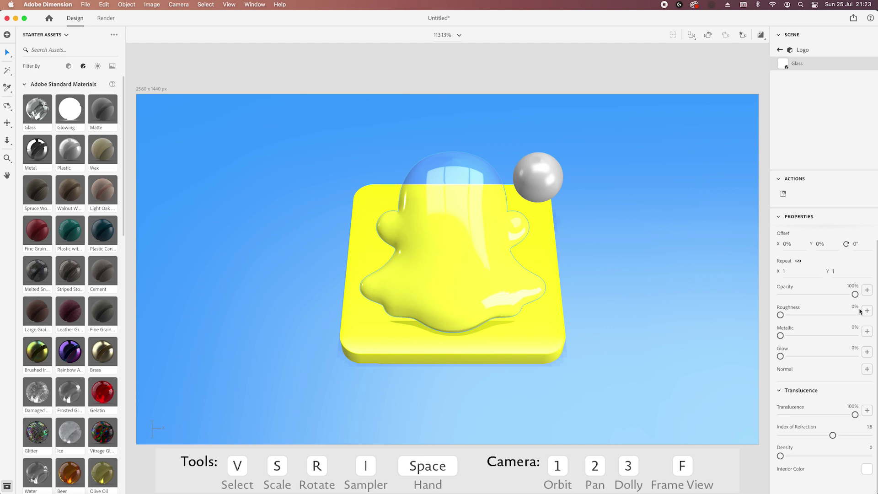
pyautogui.click(813, 315)
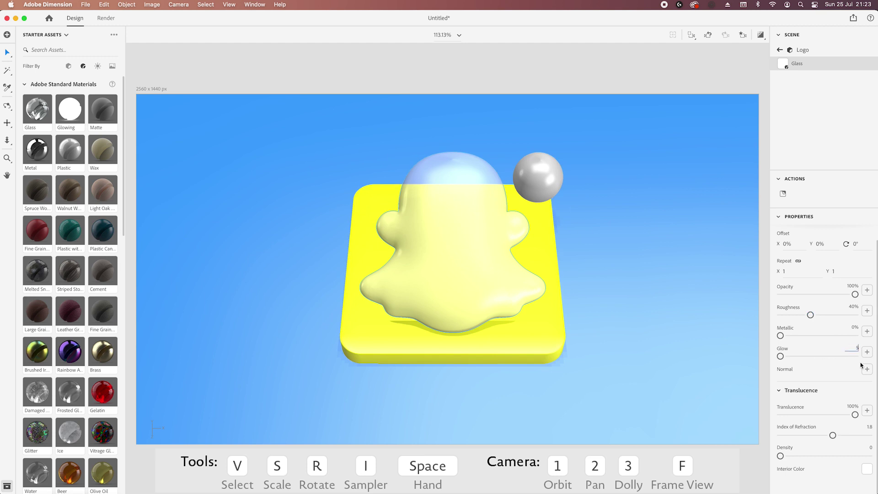
pyautogui.press('Return')
pyautogui.moveTo(832, 435); pyautogui.dragTo(869, 435)
pyautogui.click(761, 34)
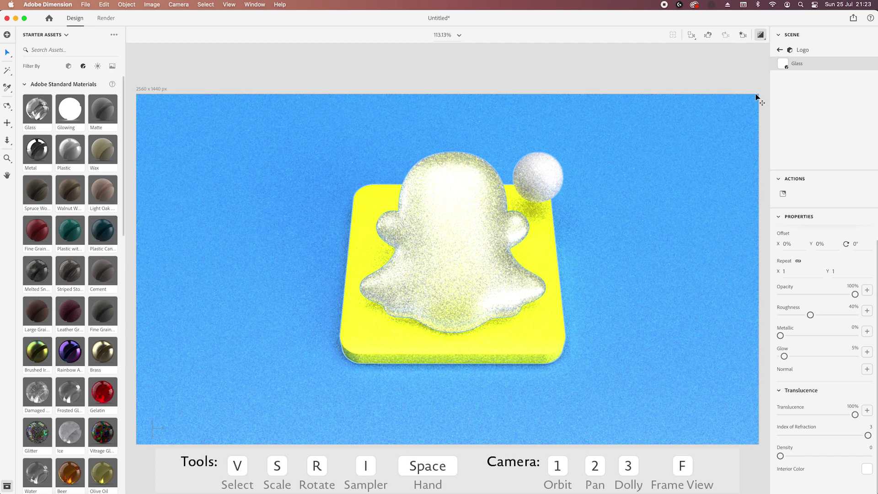
pyautogui.click(761, 34)
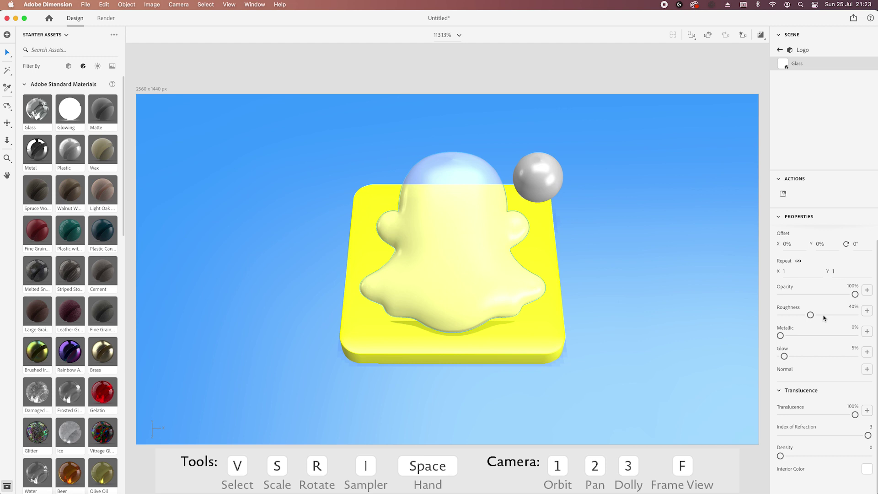
# Set the sphere material's base colour to red, hex FF0000
pyautogui.click(780, 50)
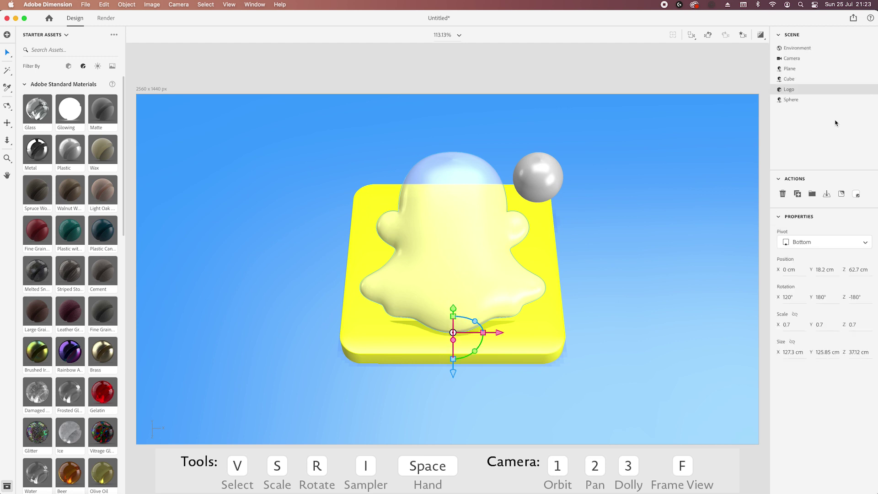
pyautogui.click(808, 99)
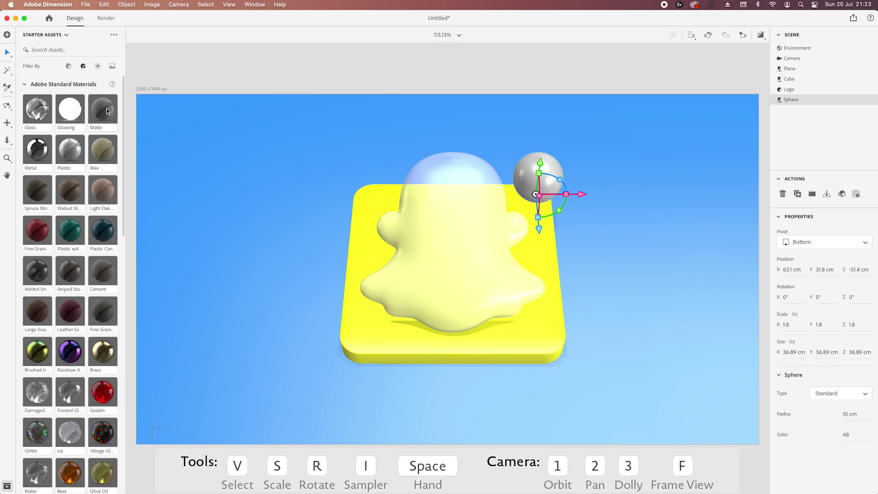
pyautogui.click(856, 194)
pyautogui.click(867, 233)
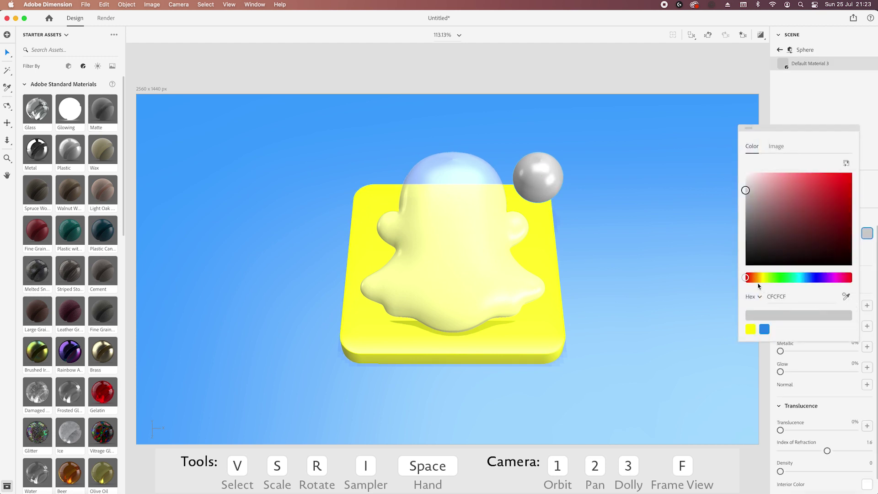
pyautogui.moveTo(835, 206); pyautogui.dragTo(852, 172)
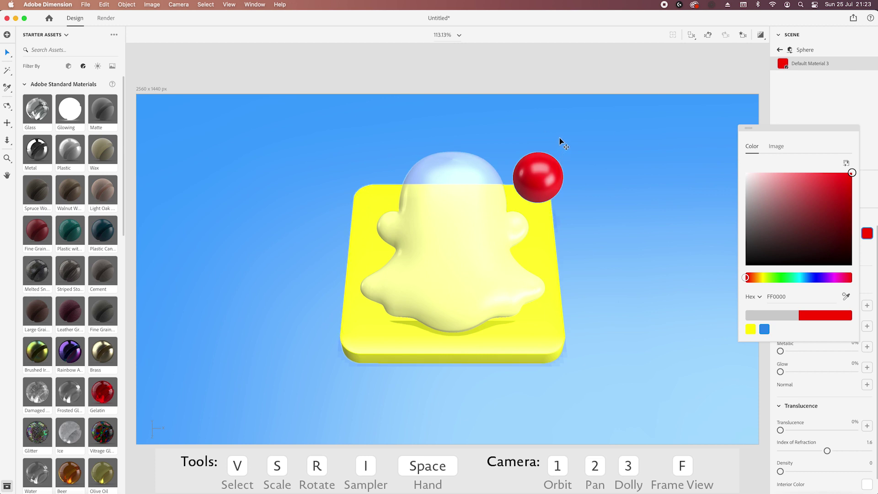
pyautogui.click(656, 83)
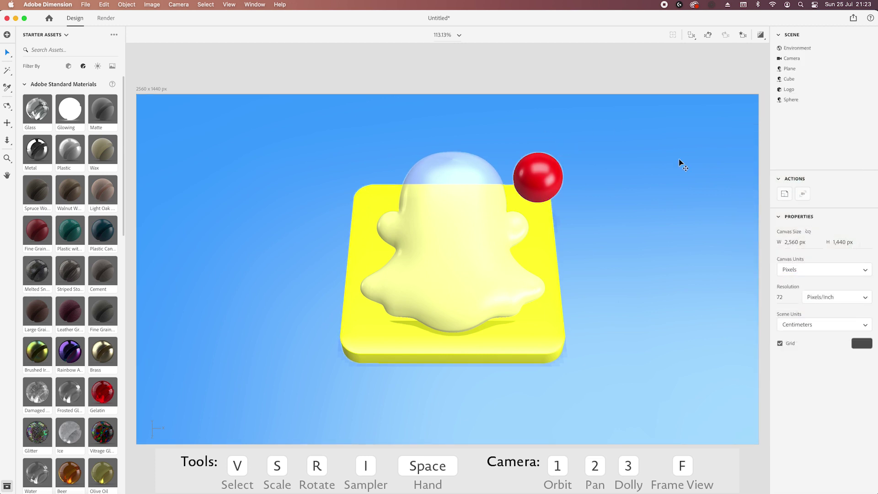
# Convert the sphere to a standard model and place the notification image from the Snapchat project folder on it as a graphic
pyautogui.click(537, 177)
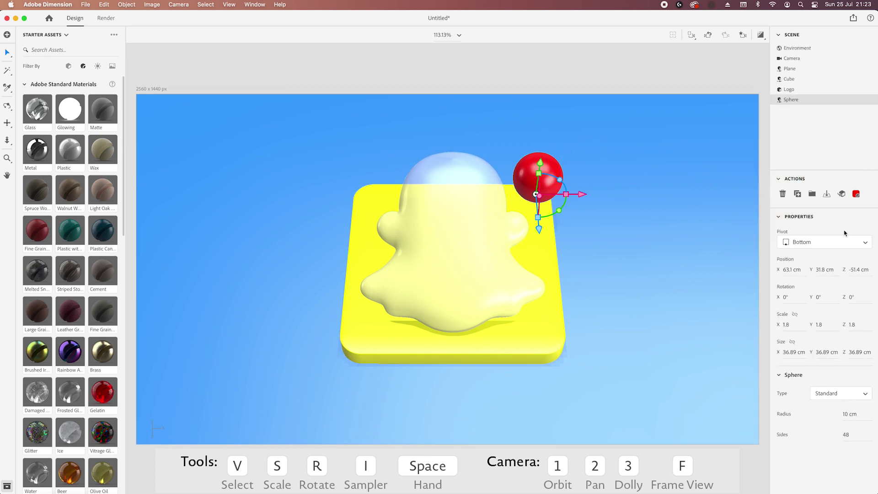
pyautogui.click(841, 197)
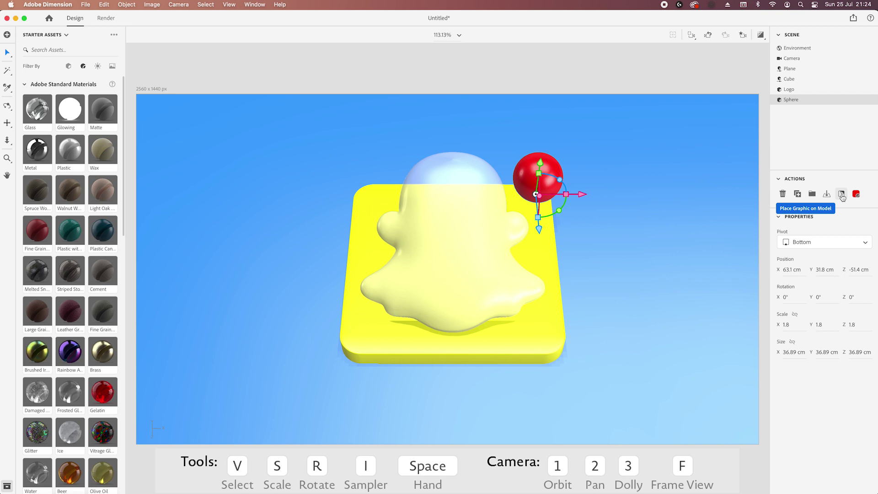
pyautogui.click(842, 195)
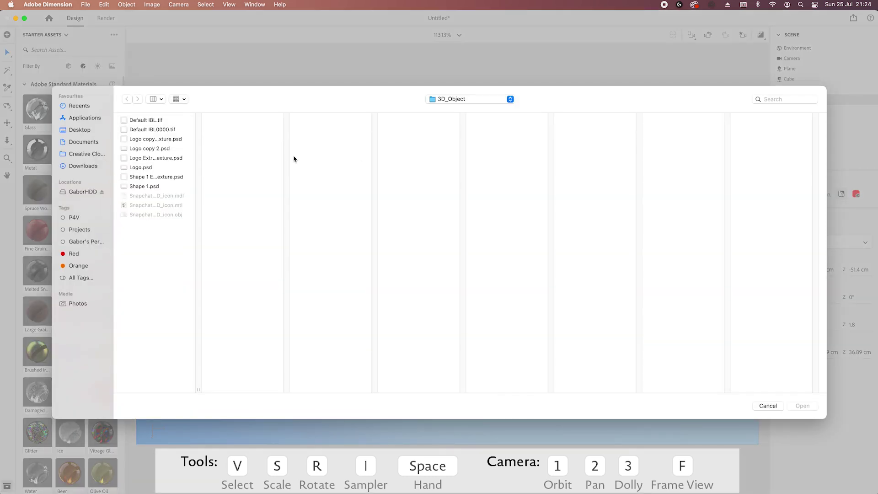
pyautogui.click(460, 99)
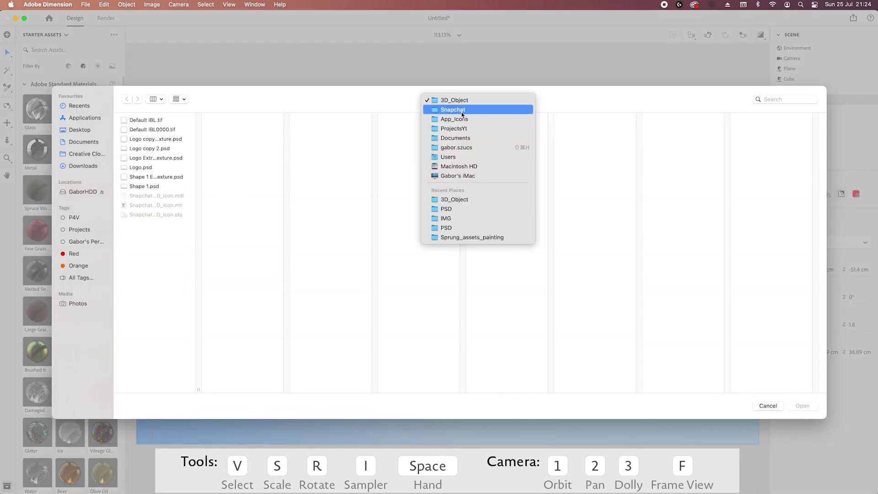
pyautogui.click(460, 108)
pyautogui.click(411, 139)
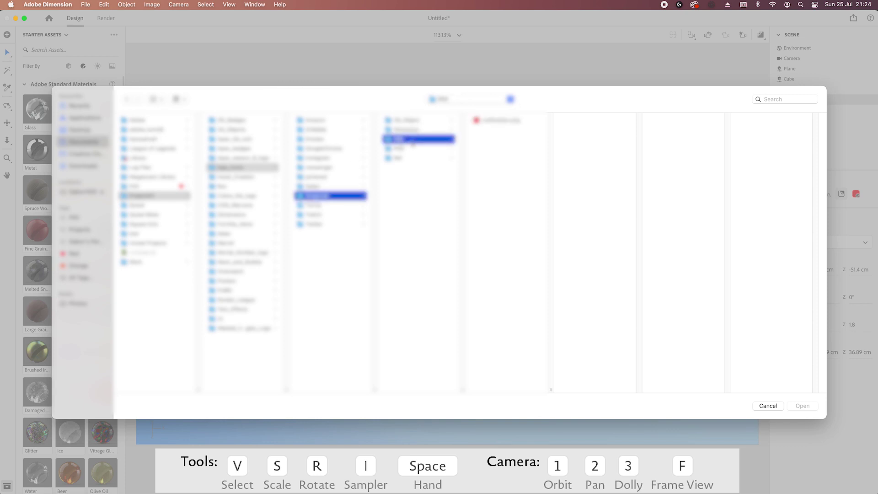
pyautogui.click(494, 120)
pyautogui.click(803, 406)
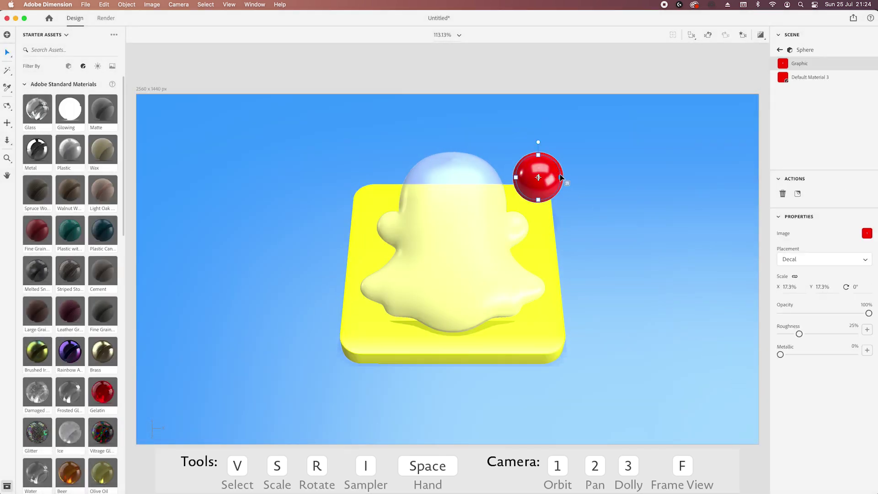
# Scale the sphere's notification decal to about 71.4%, rotate it to about -3°, and position the 1 on the sphere's front
pyautogui.moveTo(562, 178); pyautogui.dragTo(623, 150)
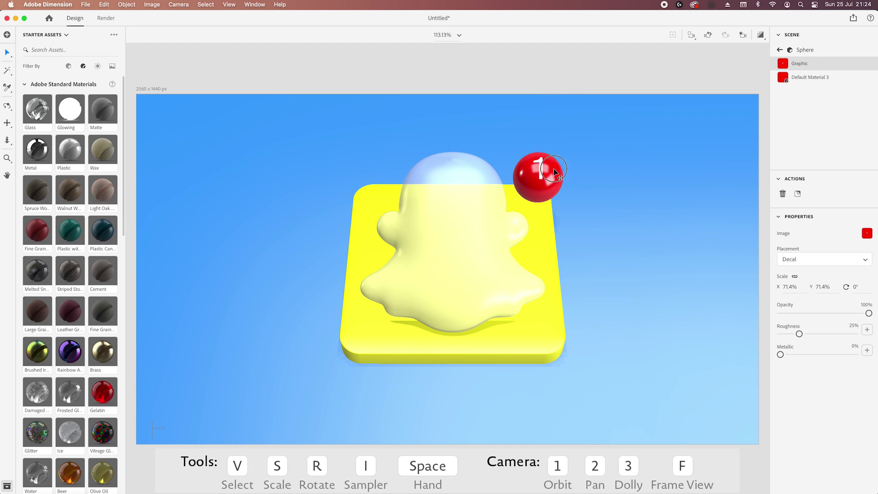
pyautogui.moveTo(539, 64); pyautogui.dragTo(535, 64)
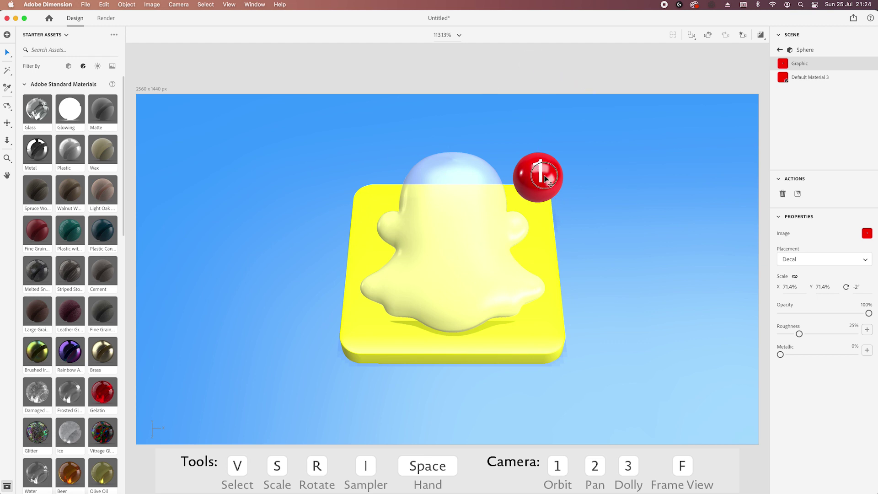
pyautogui.moveTo(539, 67); pyautogui.dragTo(535, 66)
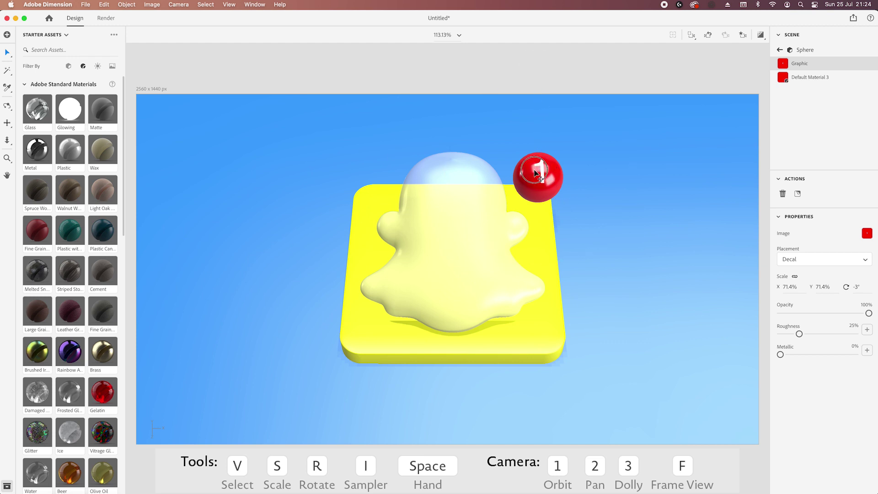
# Set the roughness of the sphere's red base material to 60%
pyautogui.click(780, 49)
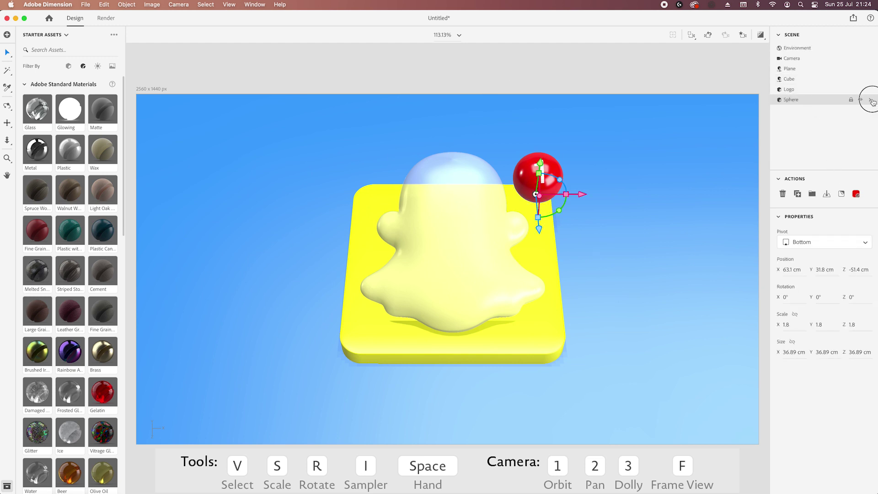
pyautogui.click(872, 100)
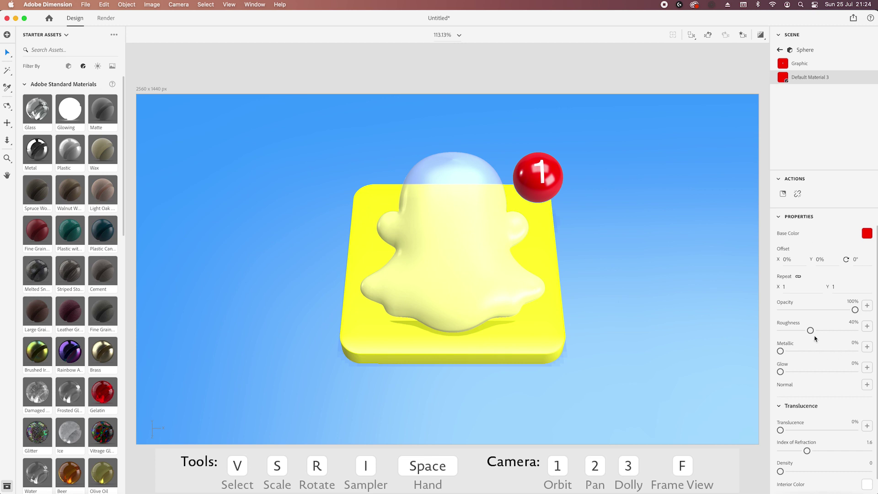
pyautogui.click(850, 325)
pyautogui.press('Return')
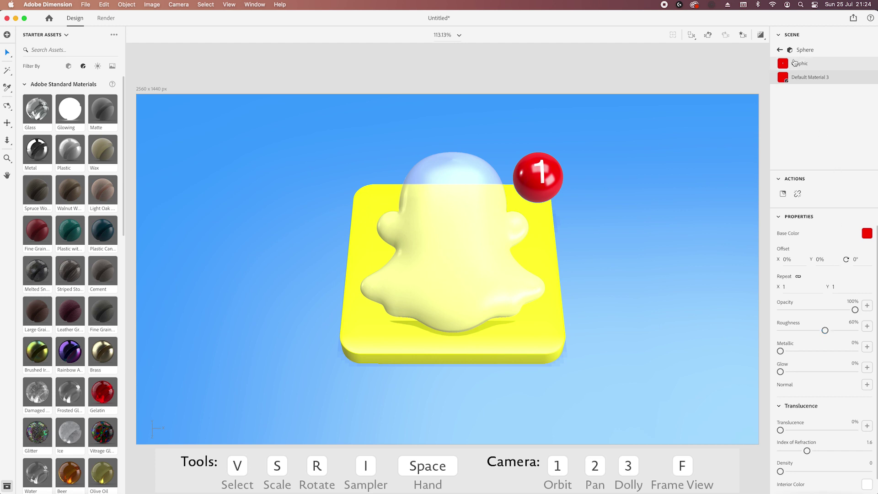
# Set the roughness of the sphere's notification graphic to 40%, and raise it to 60%
pyautogui.click(794, 63)
pyautogui.click(853, 326)
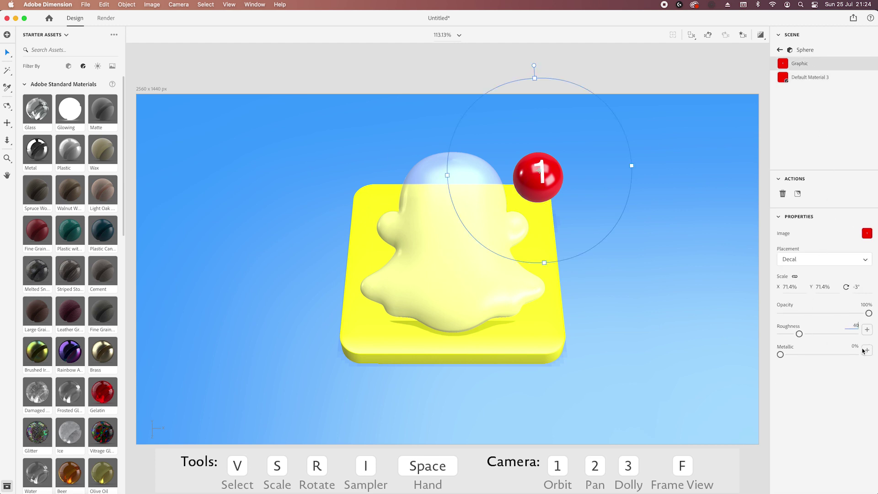
pyautogui.press('Return')
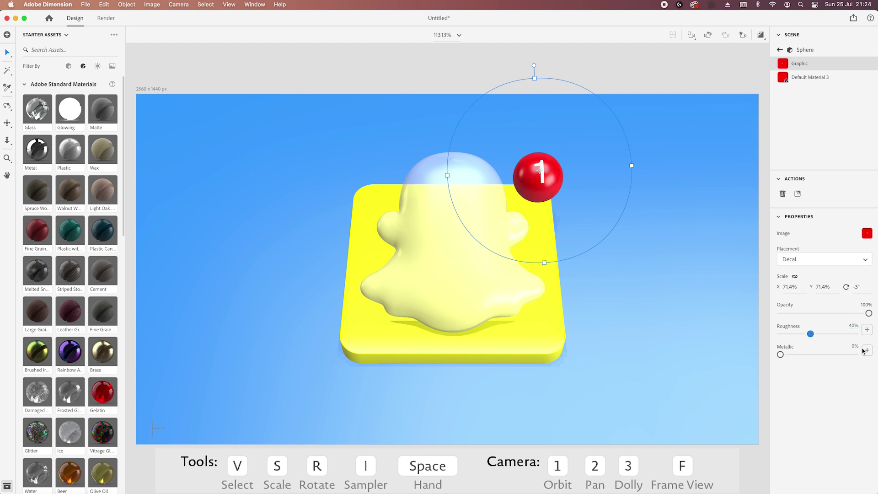
pyautogui.click(851, 327)
pyautogui.write('60')
pyautogui.press('Return')
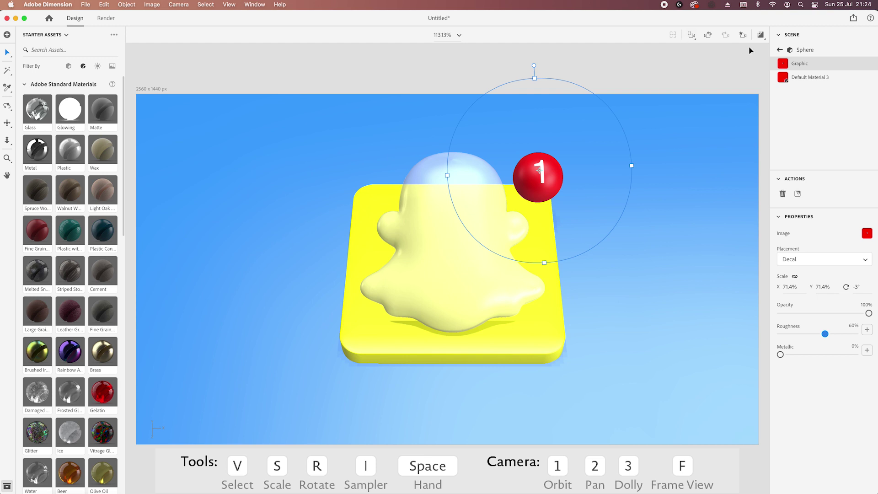
# Apply the first Studio Color Stage environment light to the scene and check it in the render preview
pyautogui.click(780, 50)
pyautogui.click(780, 35)
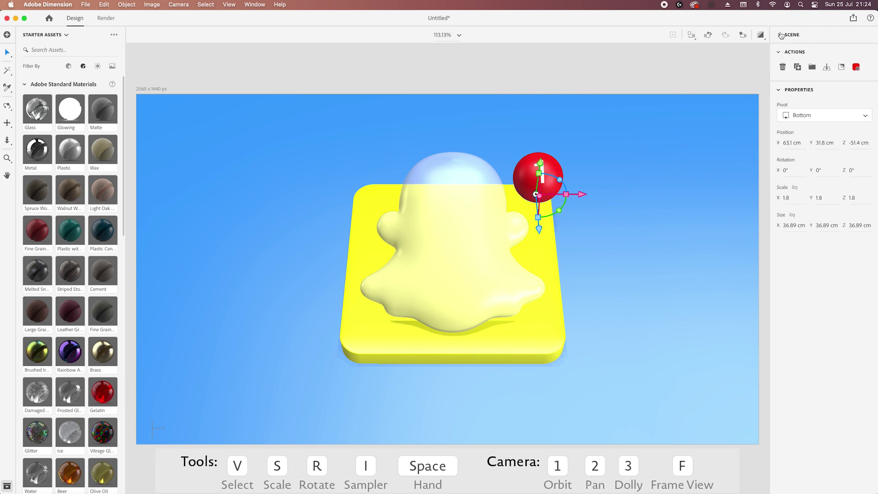
pyautogui.click(781, 37)
pyautogui.click(795, 48)
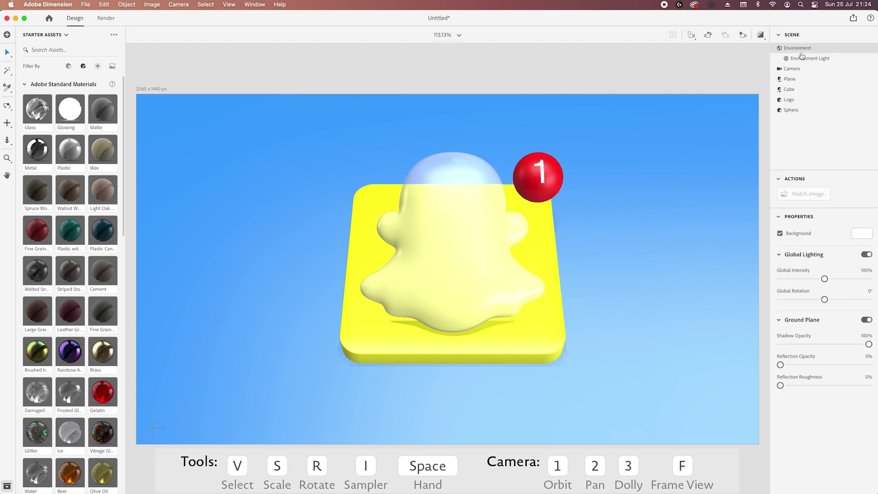
pyautogui.click(100, 68)
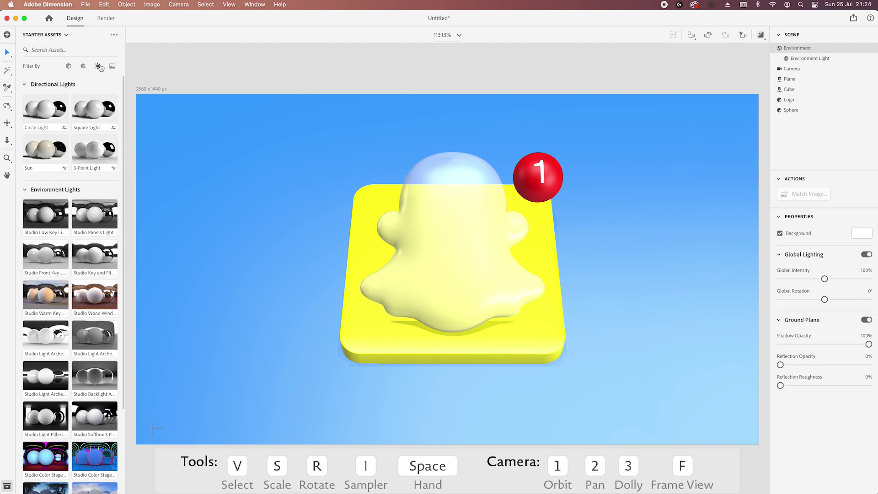
pyautogui.scroll(-3, 54, 335)
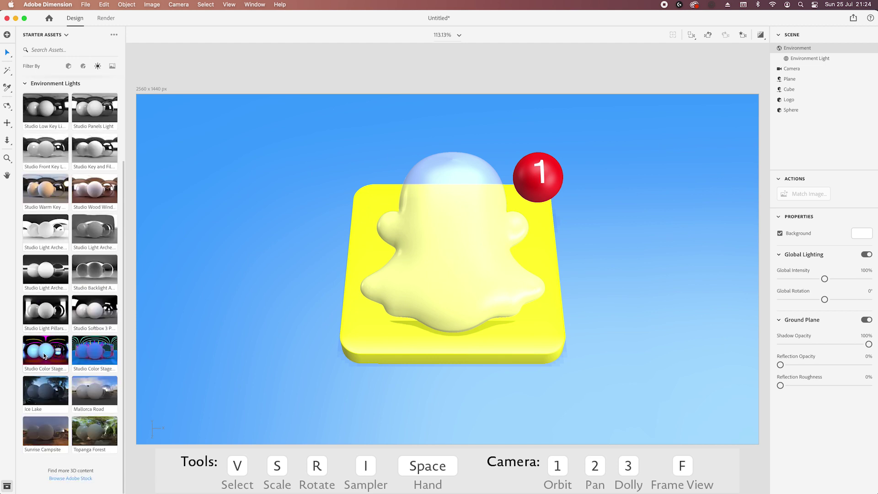
pyautogui.click(45, 354)
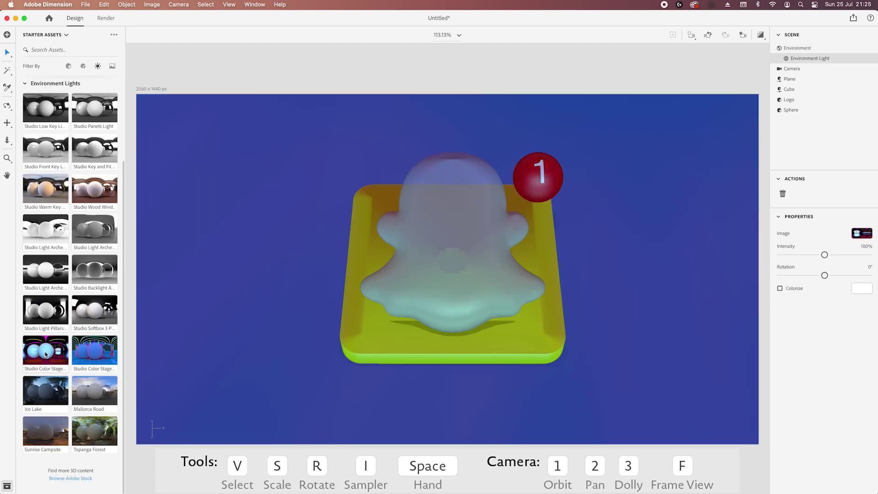
pyautogui.click(760, 34)
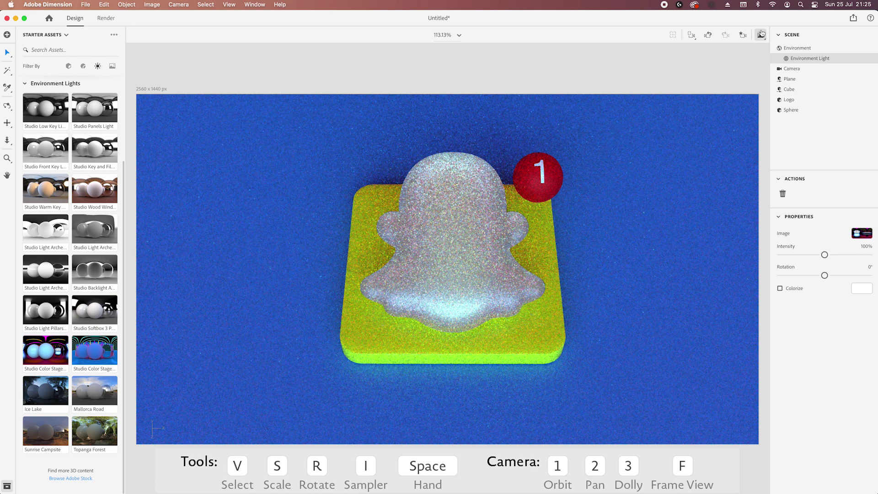
# Enable colorize on the environment light and set its intensity to 90%
pyautogui.click(780, 288)
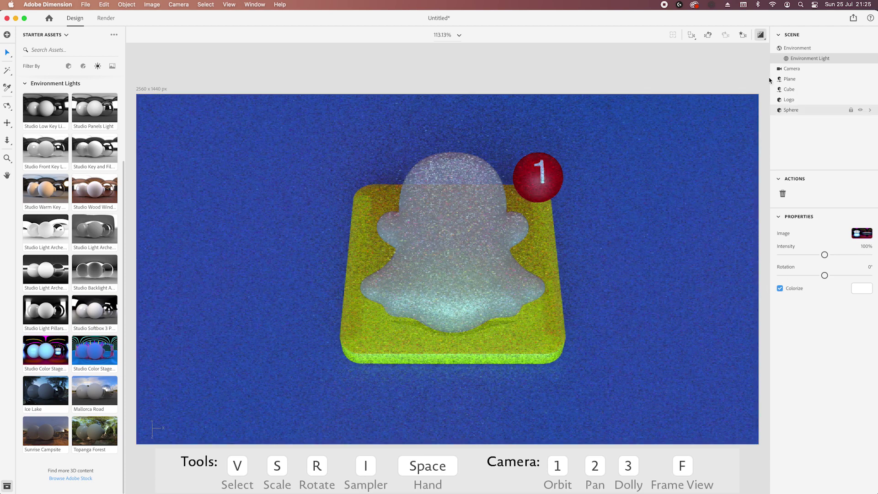
pyautogui.moveTo(824, 254); pyautogui.dragTo(816, 255)
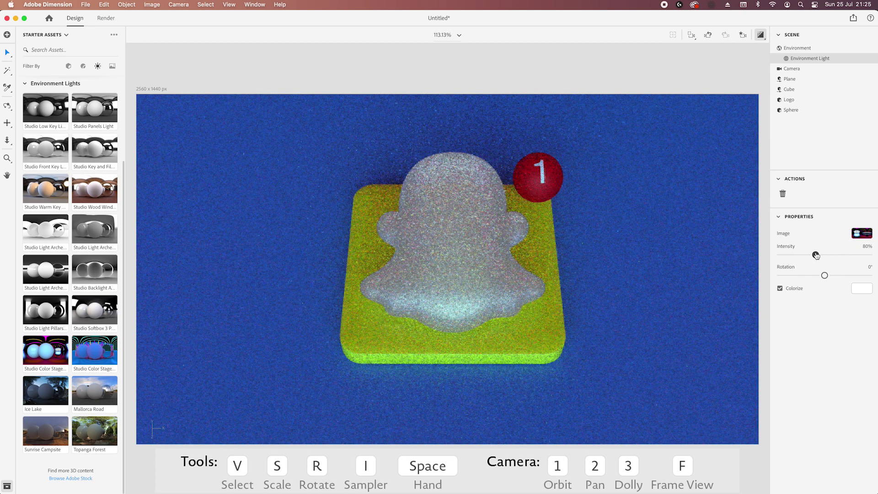
pyautogui.moveTo(816, 255); pyautogui.dragTo(821, 256)
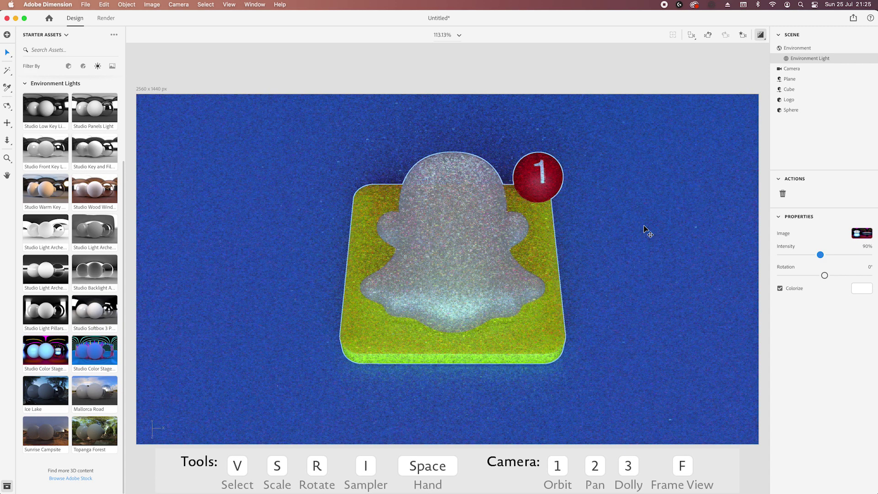
# Change the floor plane's base colour to a brighter sky blue, hex 18B7FB
pyautogui.click(813, 79)
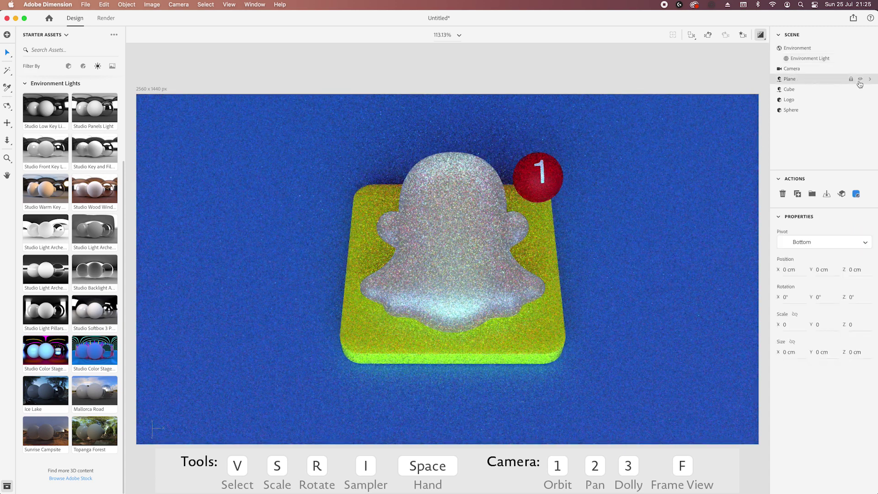
pyautogui.click(856, 193)
pyautogui.click(867, 233)
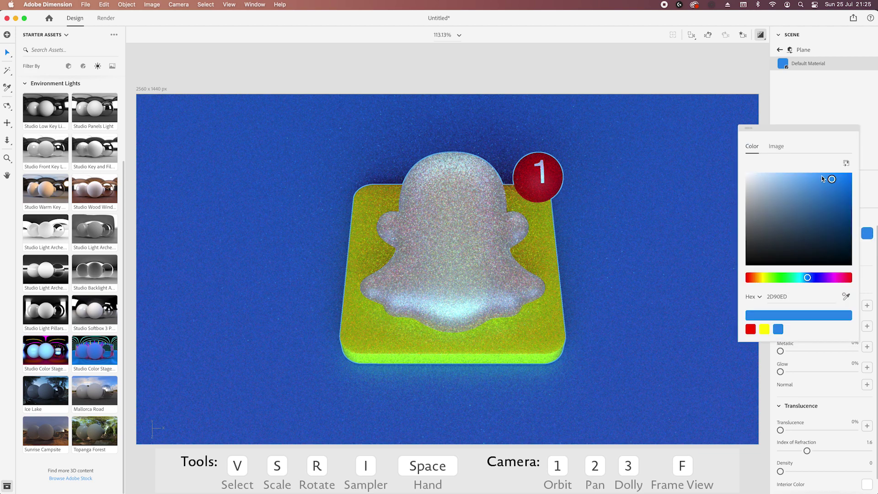
pyautogui.moveTo(824, 178); pyautogui.dragTo(816, 174)
pyautogui.moveTo(805, 278); pyautogui.dragTo(806, 279)
pyautogui.click(842, 174)
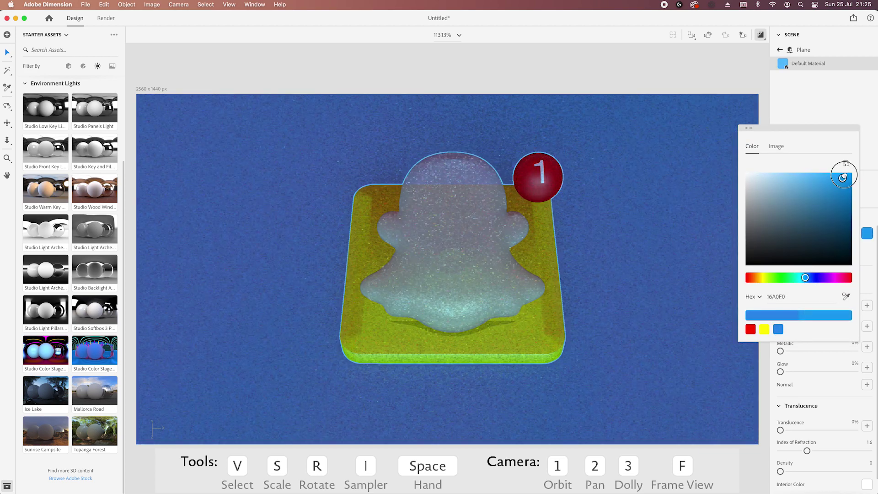
pyautogui.moveTo(803, 277); pyautogui.dragTo(805, 279)
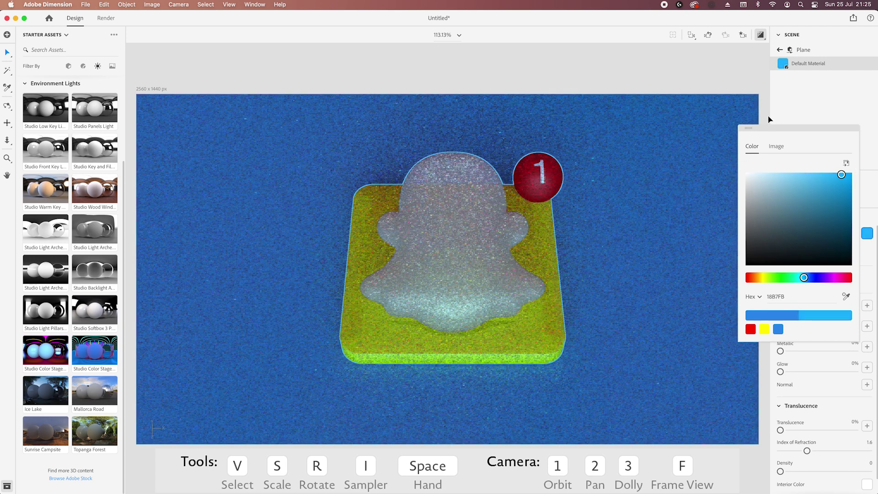
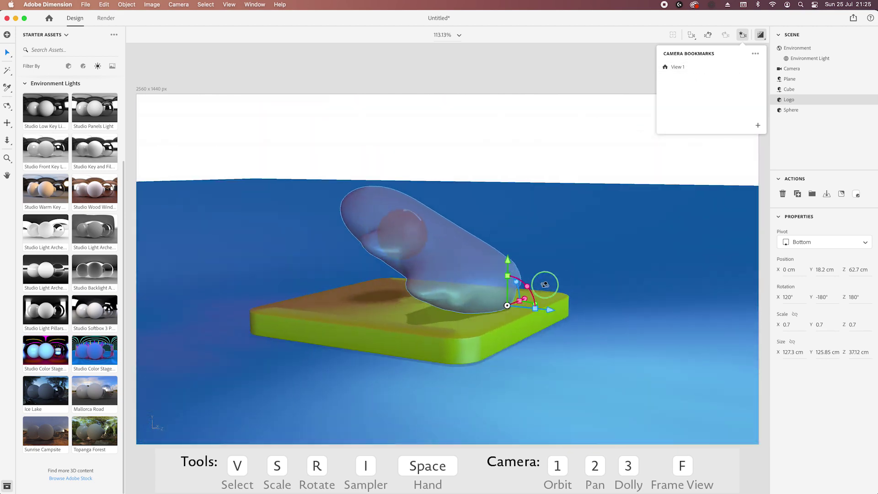
# Move the ghost logo to Z 60.6 cm and scale it up uniformly to about 136.2 × 134.6 × 39.7 cm
pyautogui.moveTo(421, 394); pyautogui.dragTo(421, 417)
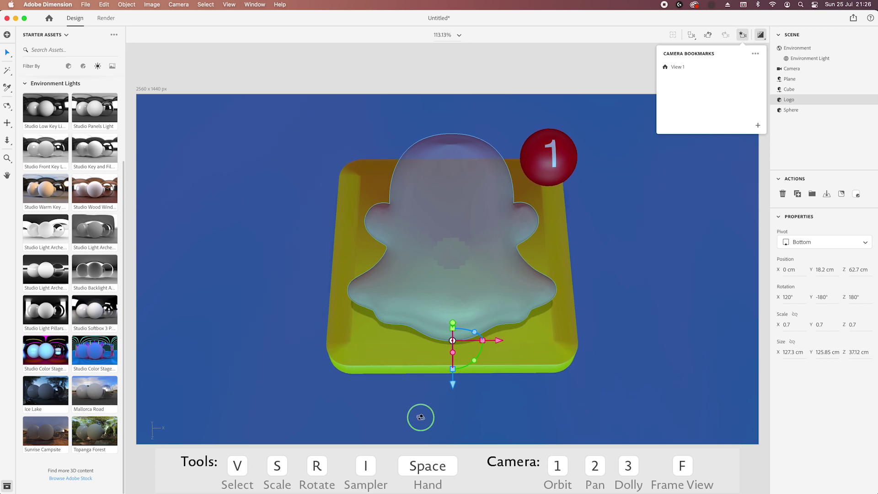
pyautogui.scroll(3, 470, 303)
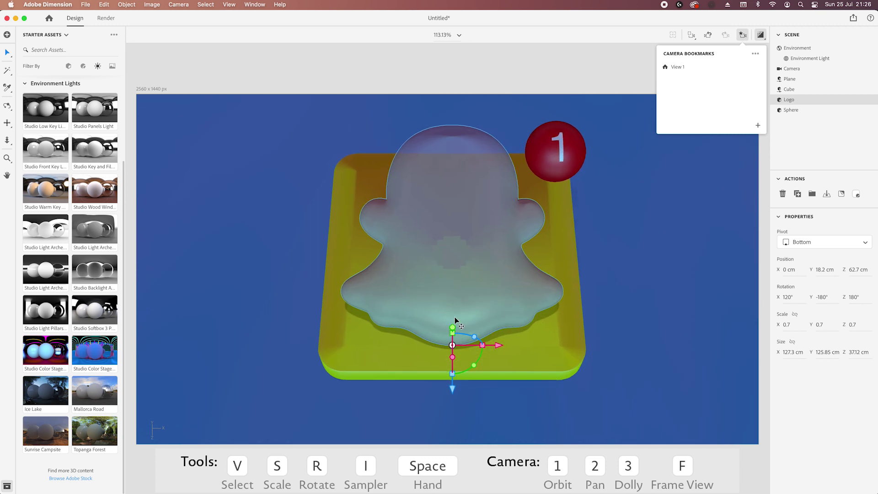
pyautogui.scroll(3, 470, 303)
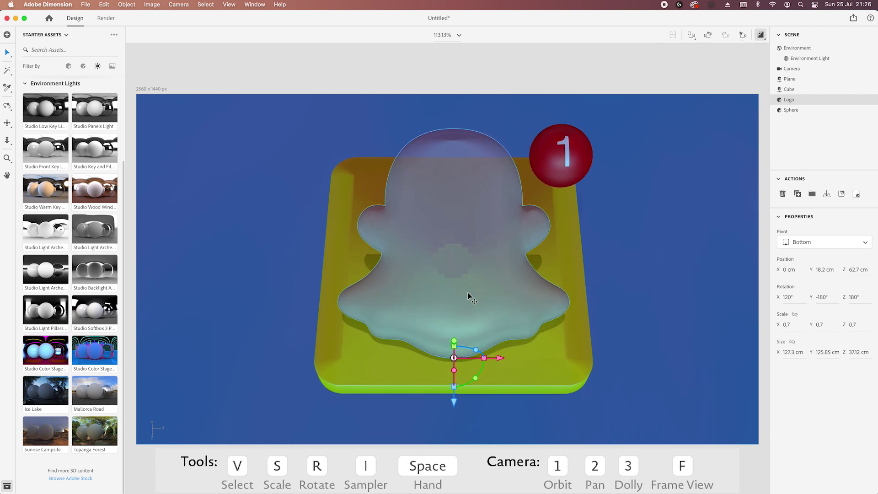
pyautogui.scroll(-3, 469, 289)
pyautogui.moveTo(457, 300); pyautogui.dragTo(487, 326)
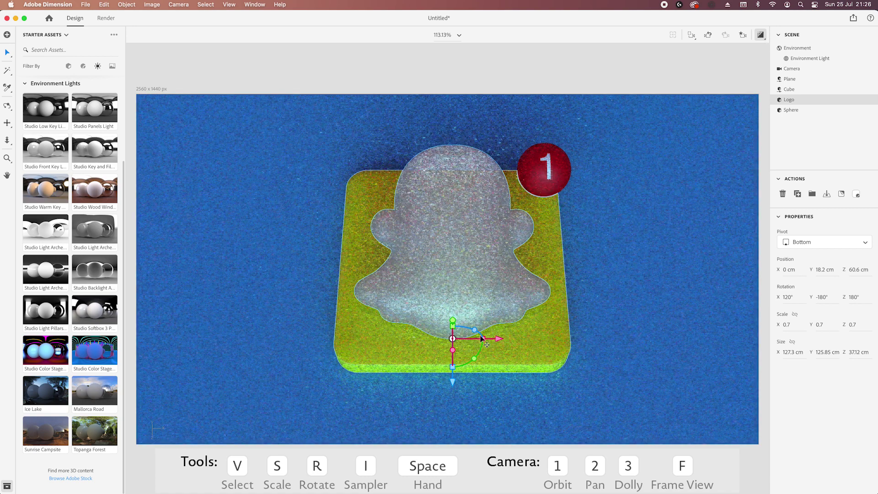
pyautogui.moveTo(482, 339); pyautogui.dragTo(486, 341)
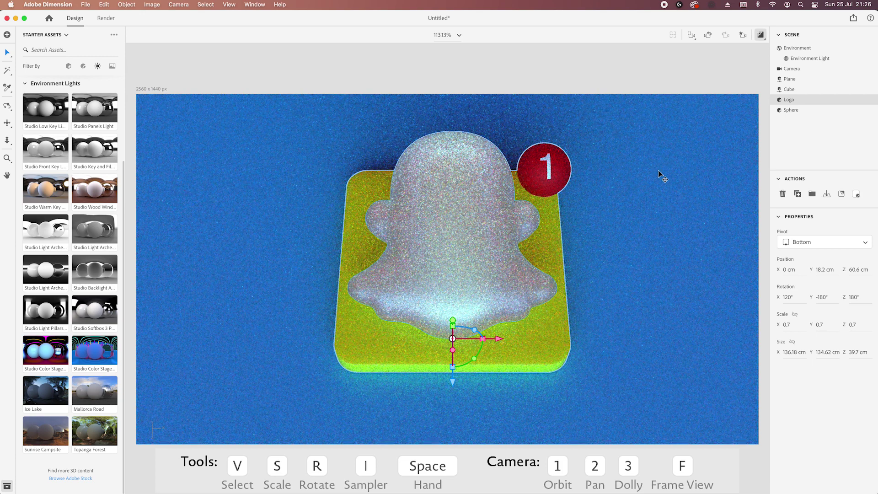
# Replace the environment light with the Studio Light Pillars light
pyautogui.click(812, 60)
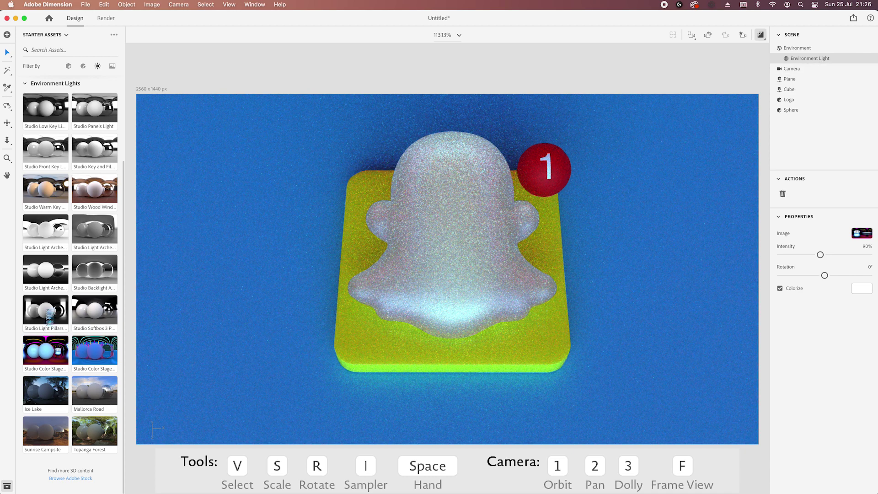
pyautogui.click(48, 313)
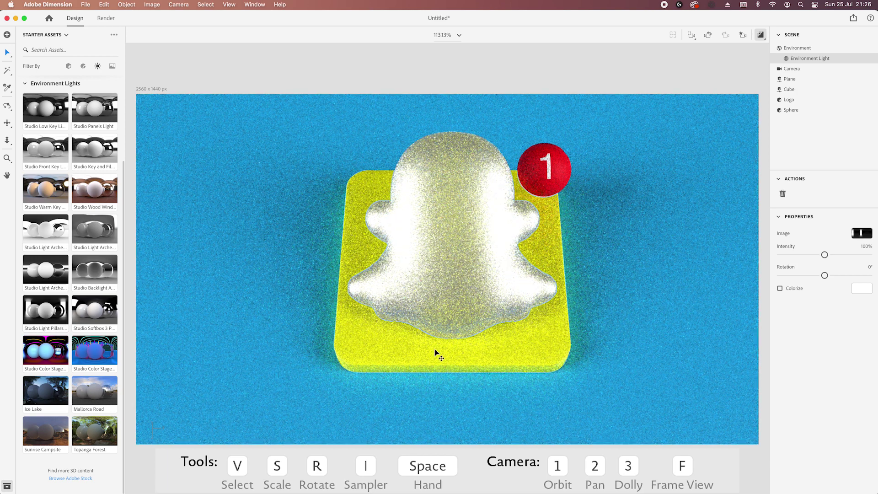
# Set the roughness of the sphere's notification graphic to 50% and return to the scene's object list
pyautogui.click(558, 168)
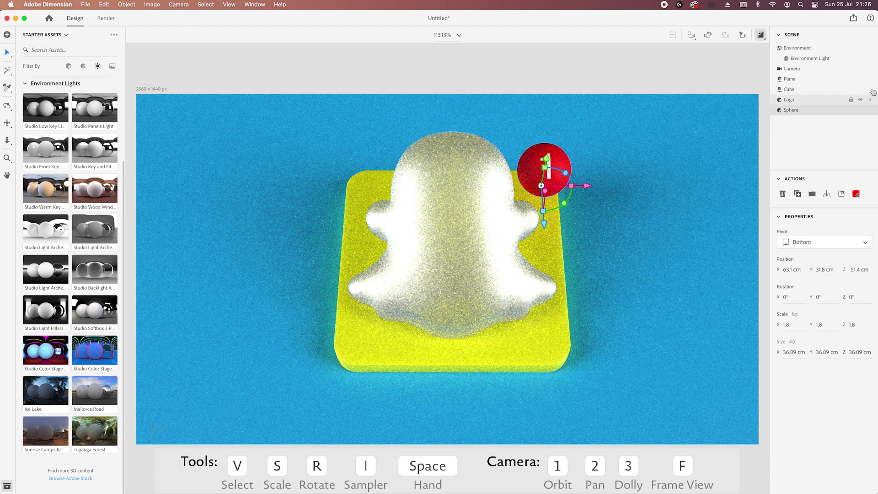
pyautogui.click(855, 193)
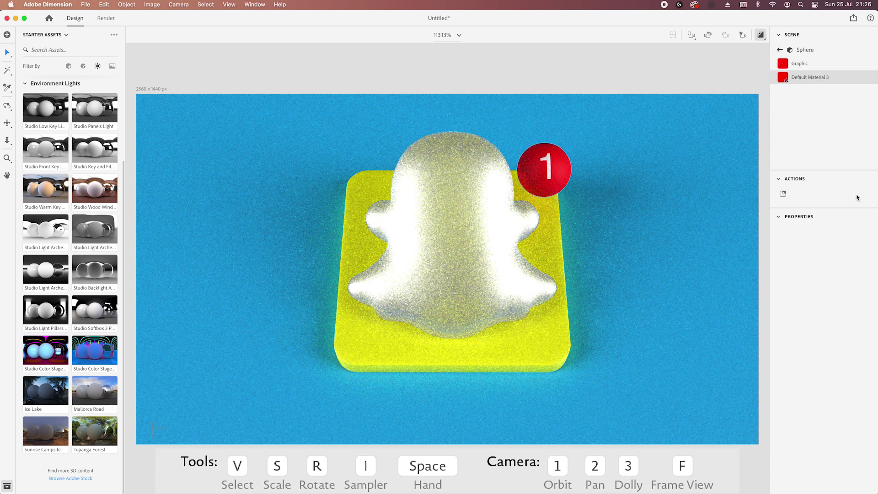
pyautogui.click(807, 69)
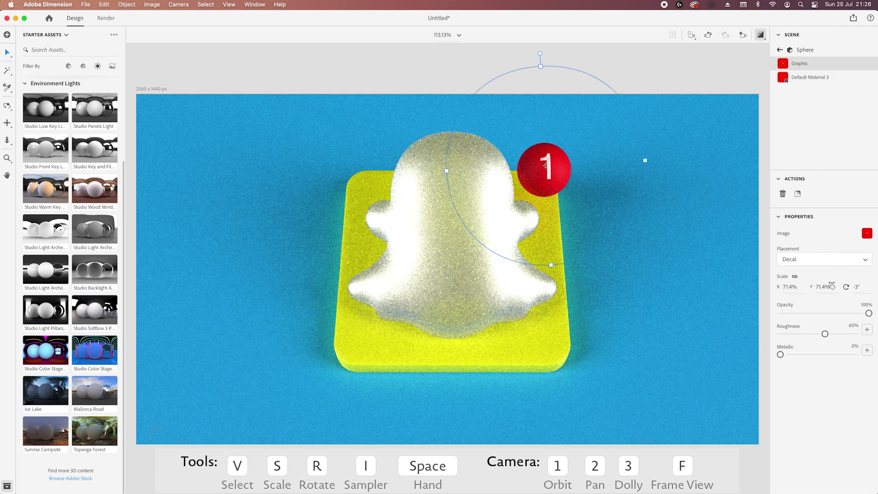
pyautogui.click(854, 326)
pyautogui.write('50')
pyautogui.press('Return')
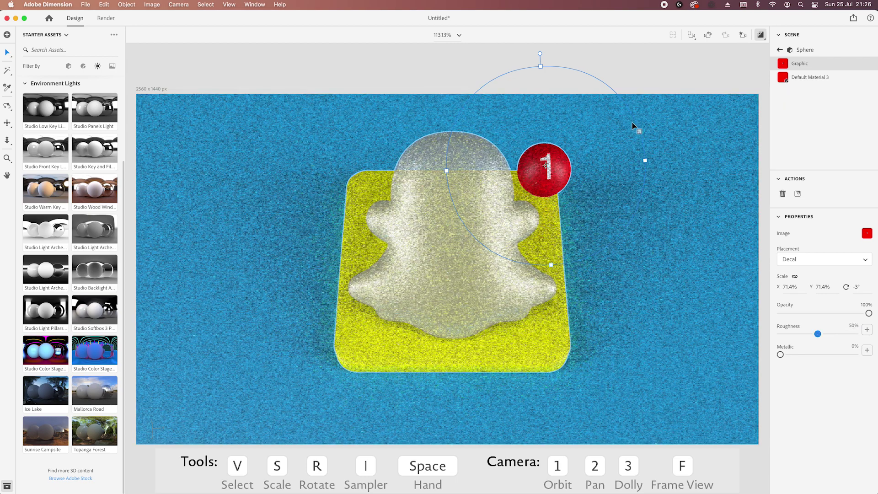
pyautogui.click(779, 50)
# Start rendering the current view at High quality as a 16-bit PSD, and stop the render to return to the design
pyautogui.click(108, 18)
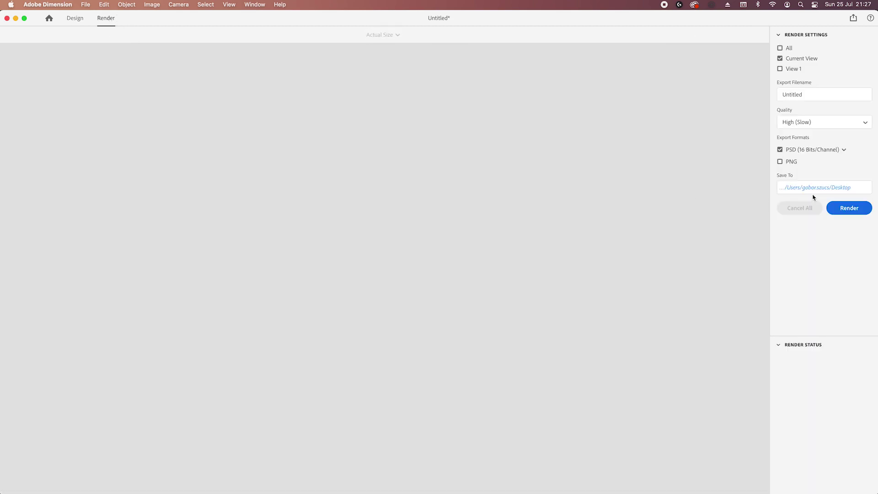
pyautogui.click(849, 211)
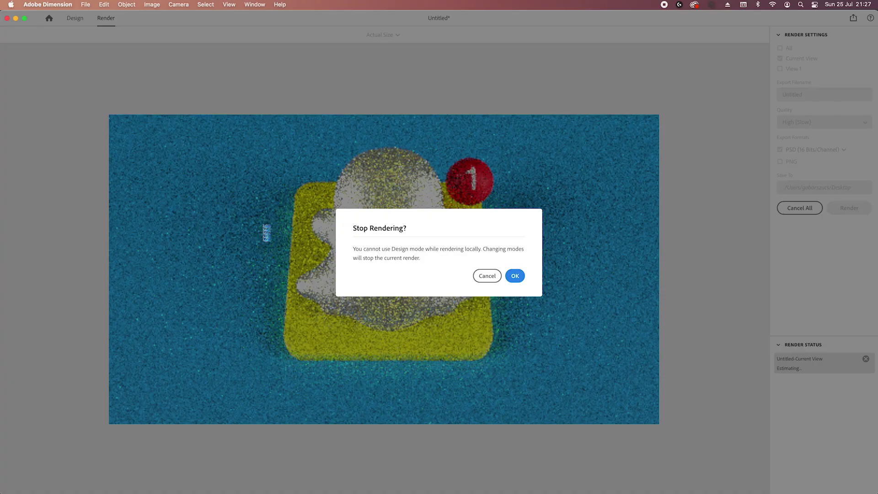
pyautogui.click(514, 276)
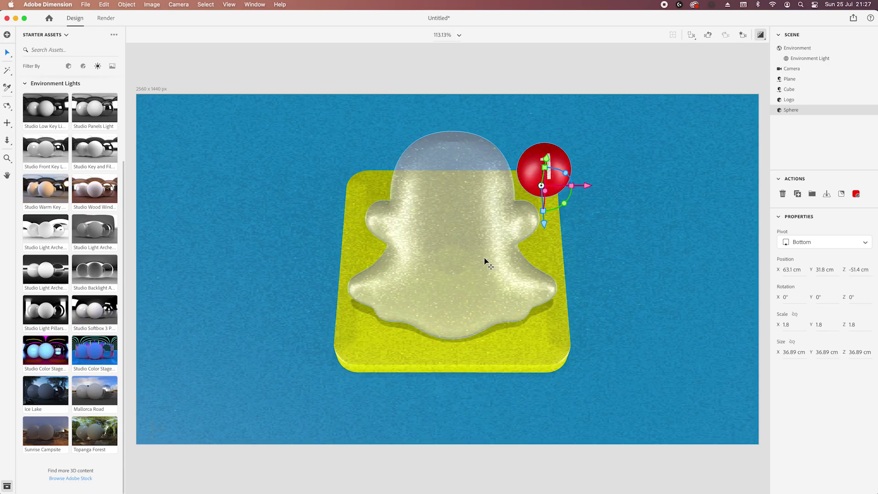
# Shift the camera view so the icon sits lower in the frame, and render the current view at High quality as a 16-bit PSD
pyautogui.moveTo(485, 259); pyautogui.dragTo(485, 276)
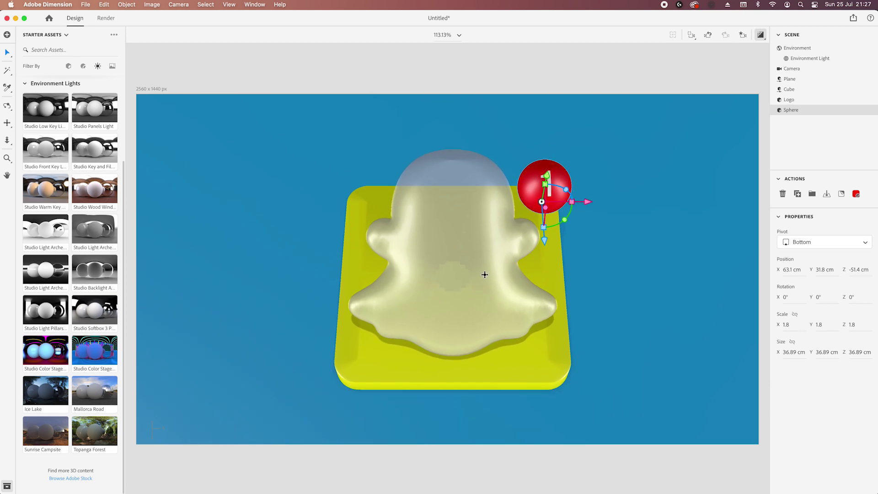
pyautogui.click(106, 19)
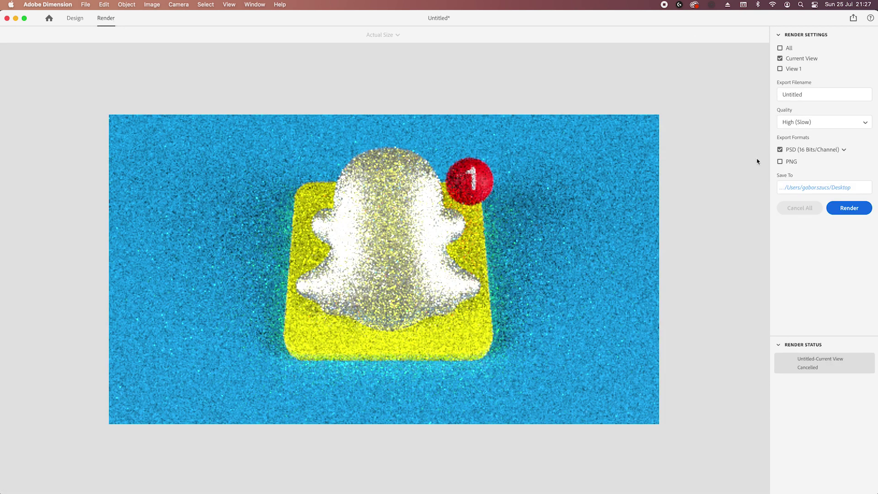
pyautogui.click(868, 211)
pyautogui.click(481, 285)
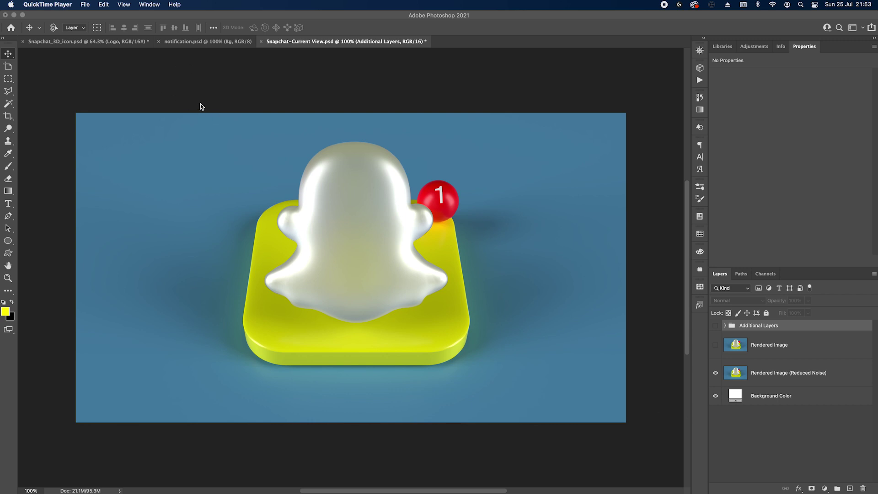
# In Photoshop, select the whole canvas of the Snapchat render and paste a merged copy of it as a new layer
pyautogui.click(199, 89)
pyautogui.click(176, 4)
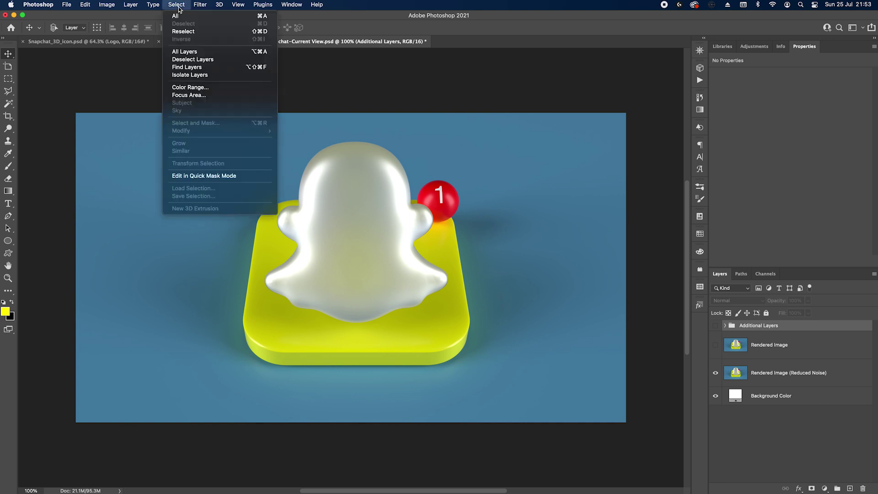
pyautogui.click(182, 17)
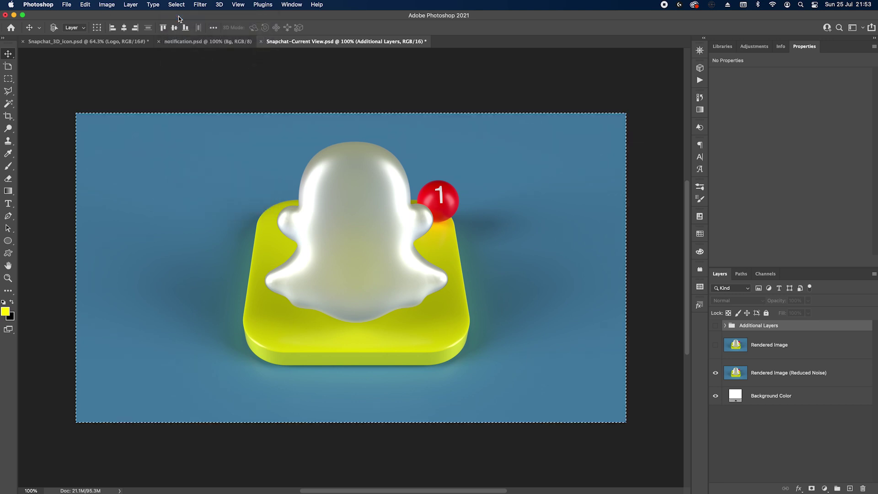
pyautogui.click(85, 4)
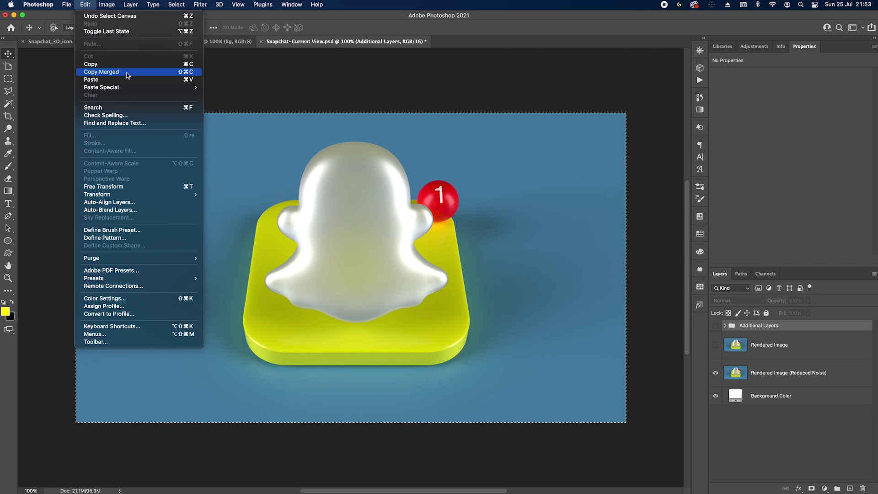
pyautogui.click(108, 71)
pyautogui.click(86, 5)
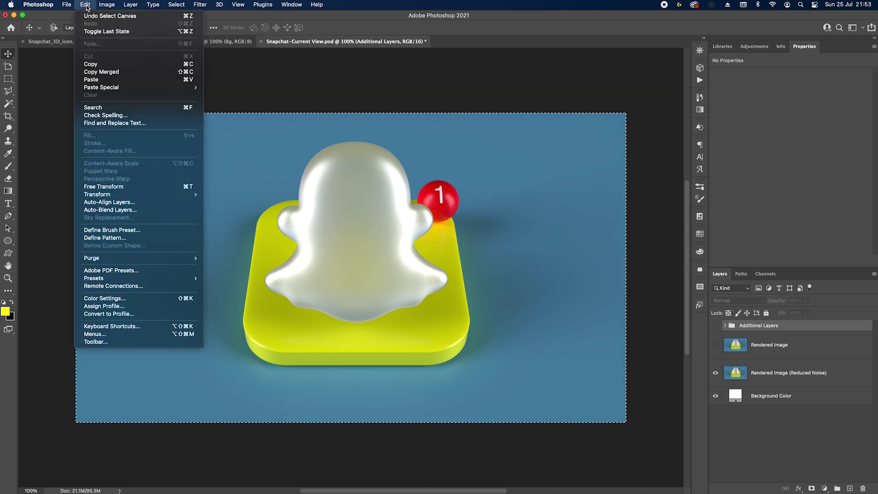
pyautogui.click(100, 79)
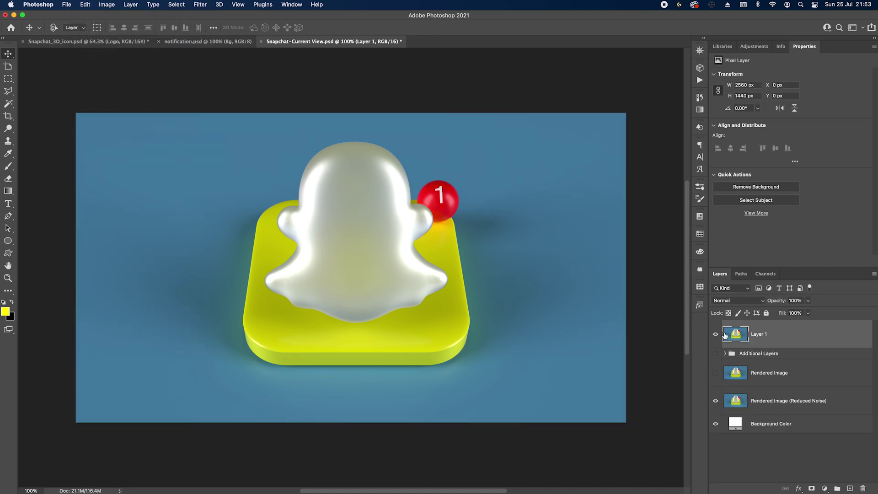
# Convert the pasted merged layer to a smart object and open it in the Camera Raw Filter
pyautogui.rightClick(795, 337)
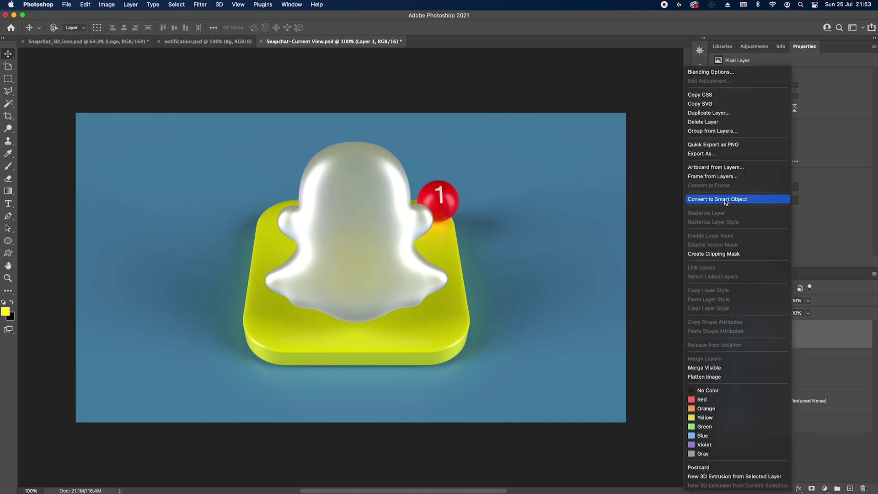
pyautogui.click(699, 200)
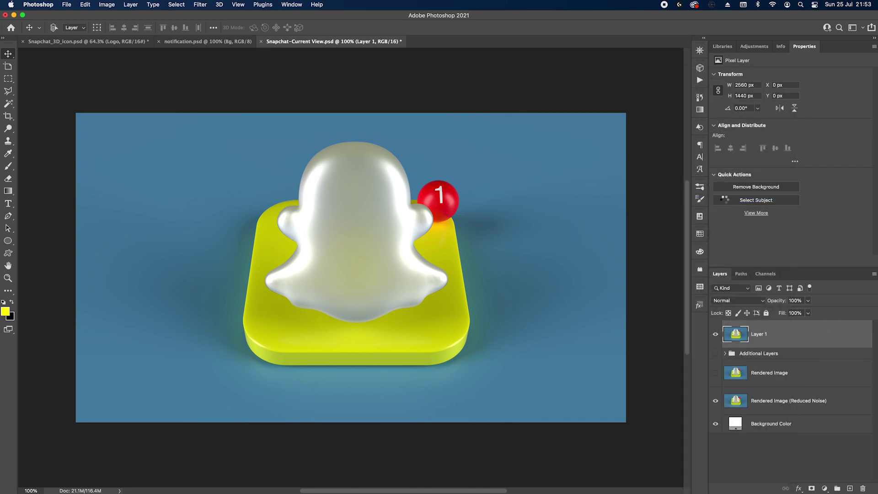
pyautogui.click(199, 6)
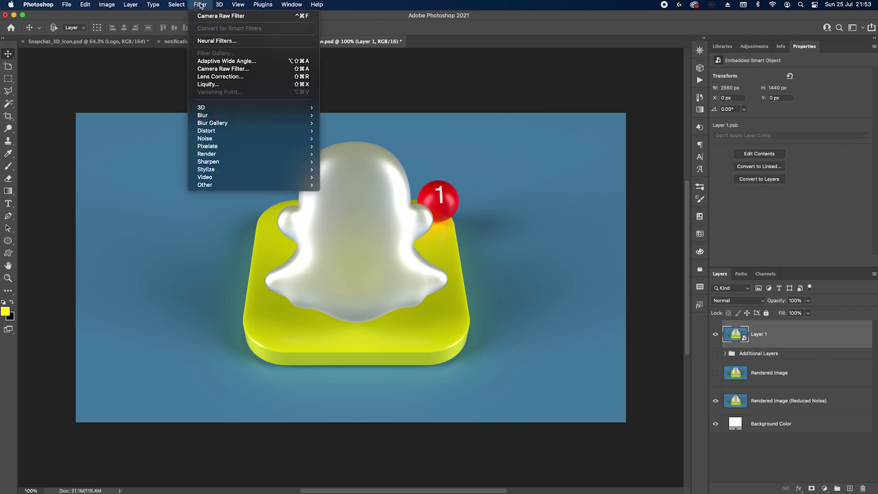
pyautogui.click(236, 72)
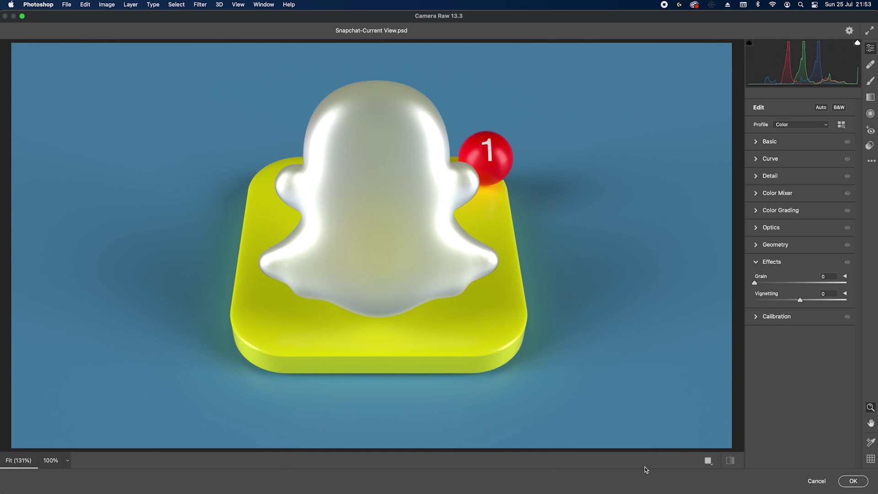
# Raise the basic adjustments to Texture +24, Clarity +25, Dehaze +20 and Vibrance +35
pyautogui.click(67, 462)
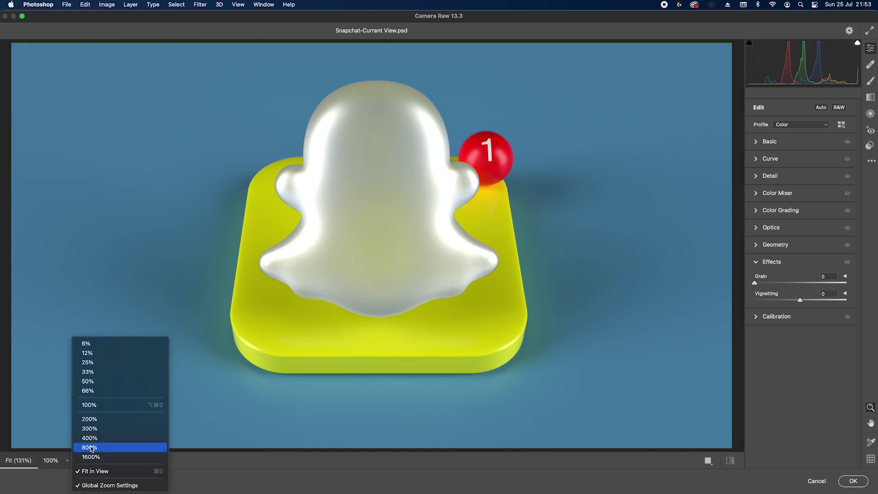
pyautogui.click(92, 390)
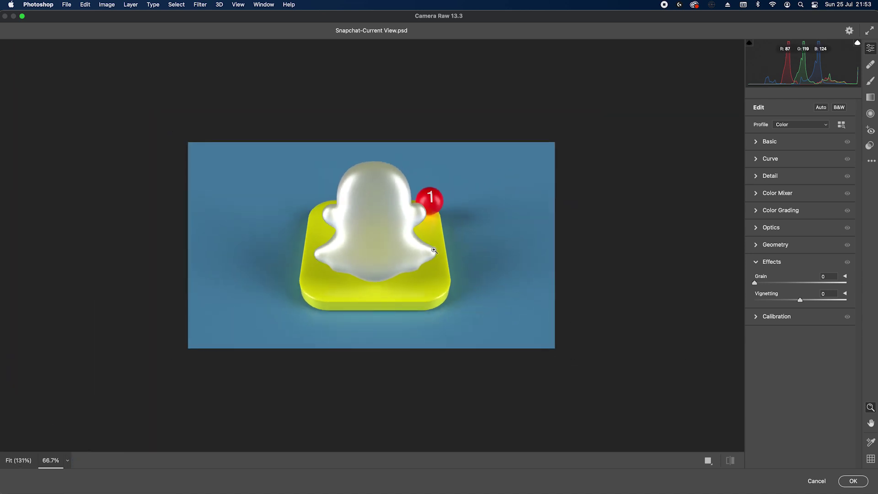
pyautogui.click(757, 142)
pyautogui.moveTo(800, 300); pyautogui.dragTo(818, 348)
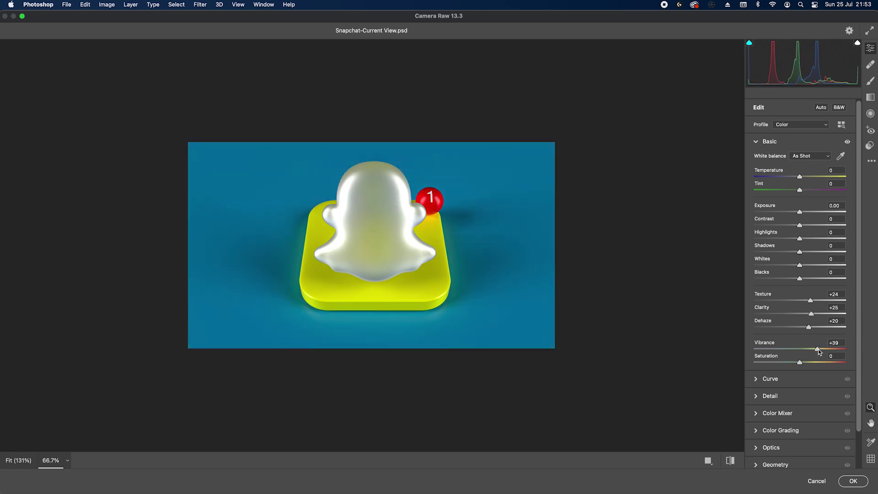
# Set the Grain effect to 8 and Vignetting to -26, and apply the Camera Raw Filter to the layer
pyautogui.scroll(-3, 797, 412)
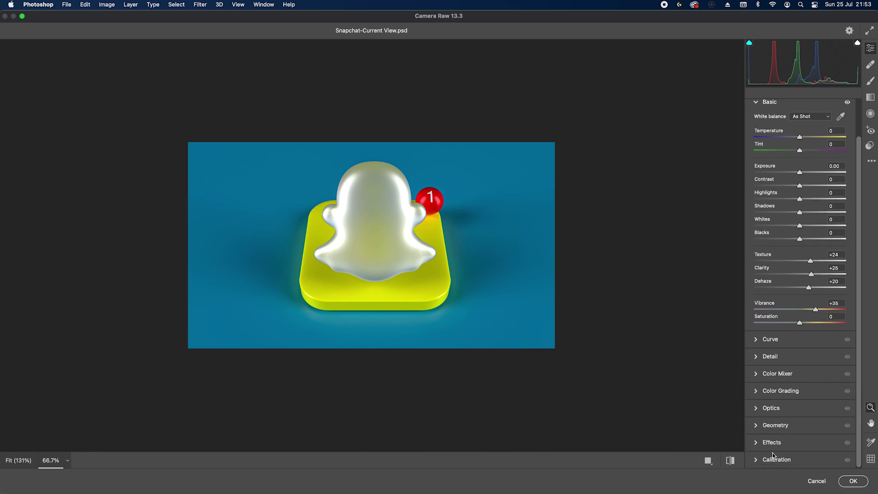
pyautogui.click(758, 442)
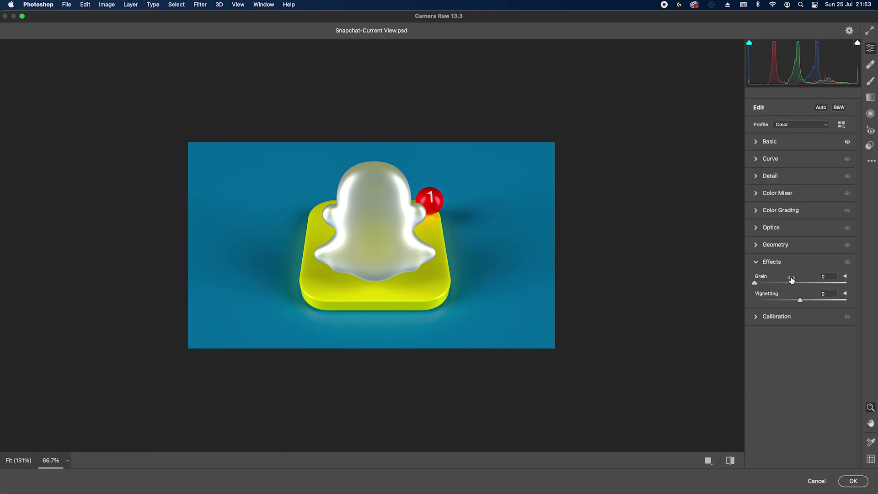
pyautogui.click(759, 284)
pyautogui.moveTo(759, 284); pyautogui.dragTo(788, 303)
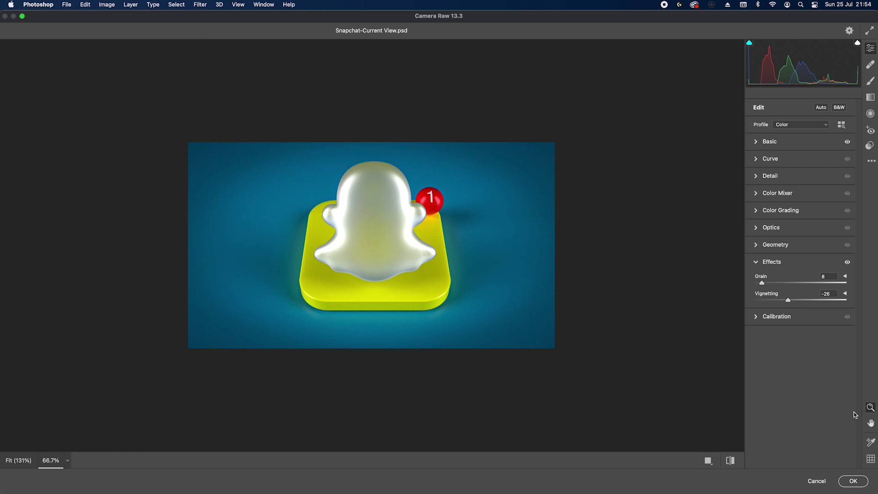
pyautogui.click(854, 481)
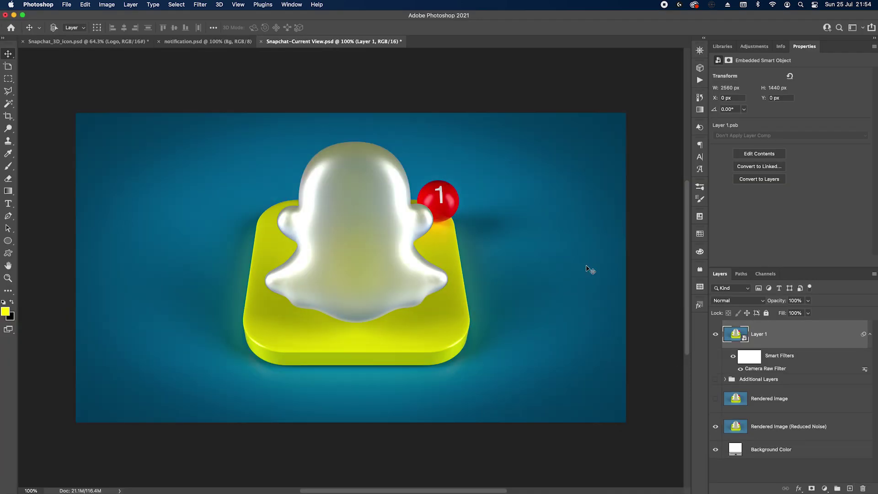